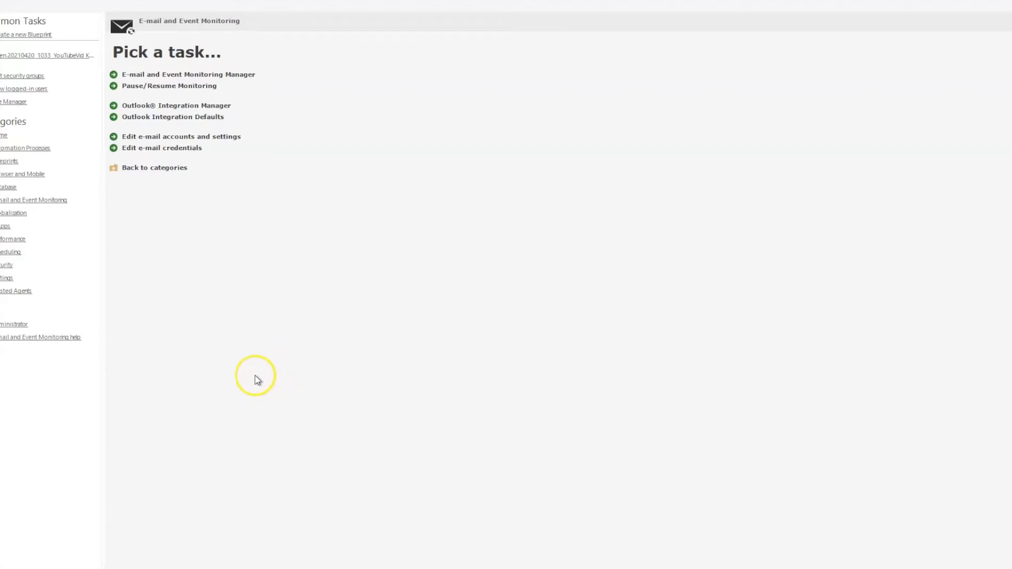
Open the Demo Monitoring monitor for editing in the E-mail and Event Monitoring Manager.
{"action": "left_click", "coordinate": [219, 74]}
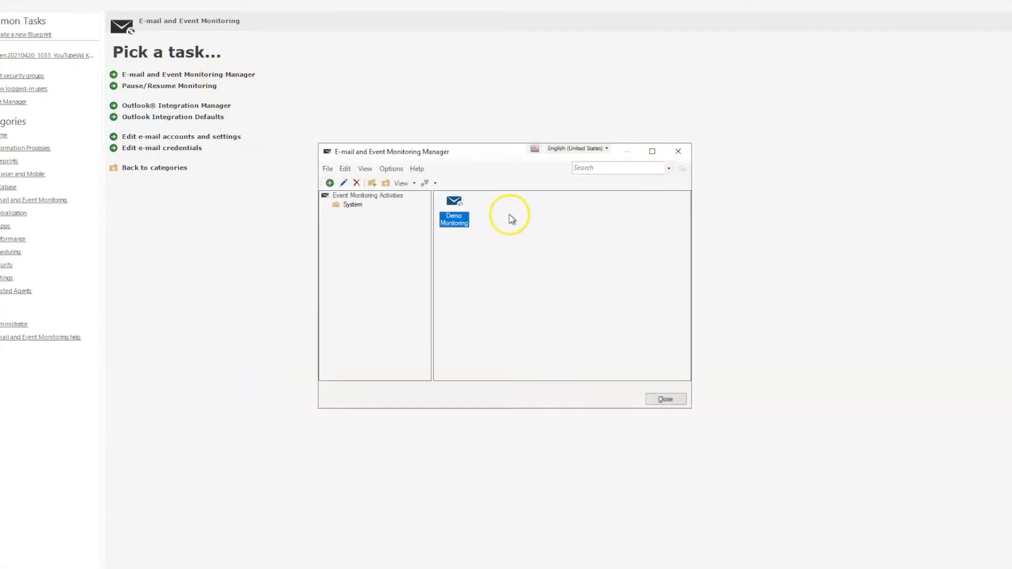
{"action": "right_click", "coordinate": [455, 205]}
{"action": "left_click", "coordinate": [472, 219]}
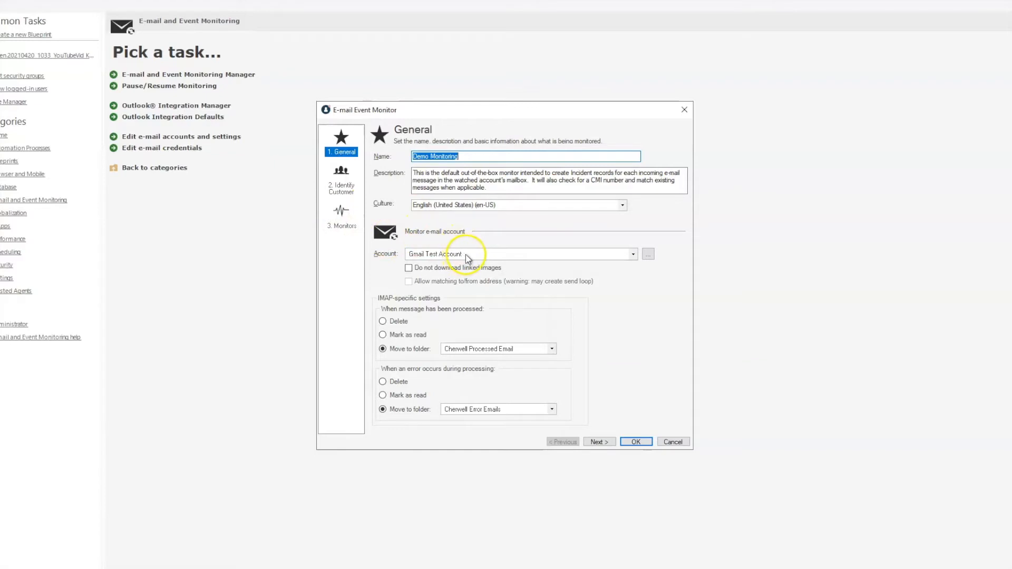
Examine how the monitor identifies customers, including the records available as default customer, without changing the selection.
{"action": "left_click", "coordinate": [345, 186]}
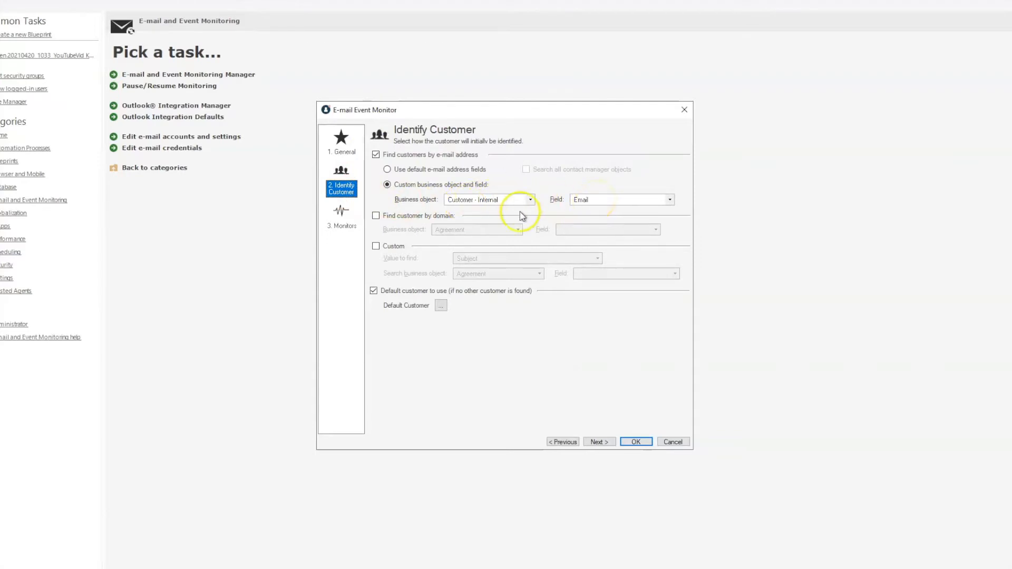
{"action": "left_click", "coordinate": [441, 307]}
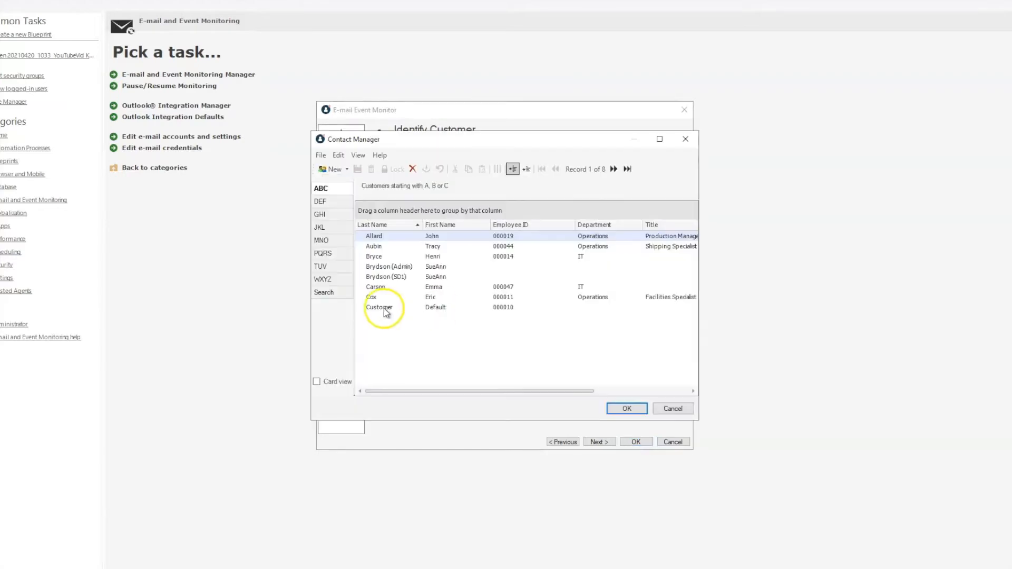
{"action": "left_click", "coordinate": [674, 409]}
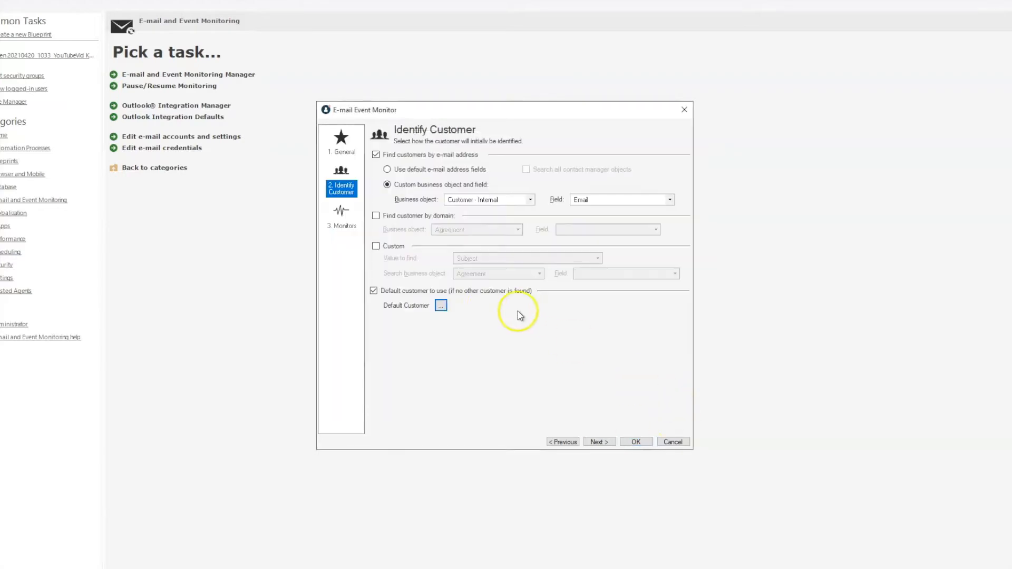
Open the Default item in the e-mail event monitor's list of monitored items for editing.
{"action": "left_click", "coordinate": [341, 217]}
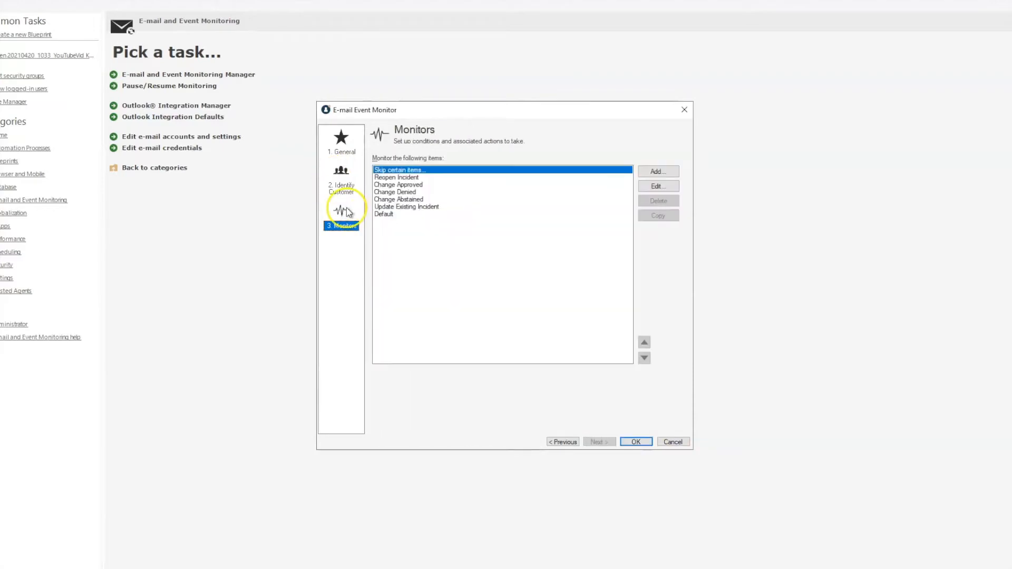
{"action": "left_click", "coordinate": [439, 171]}
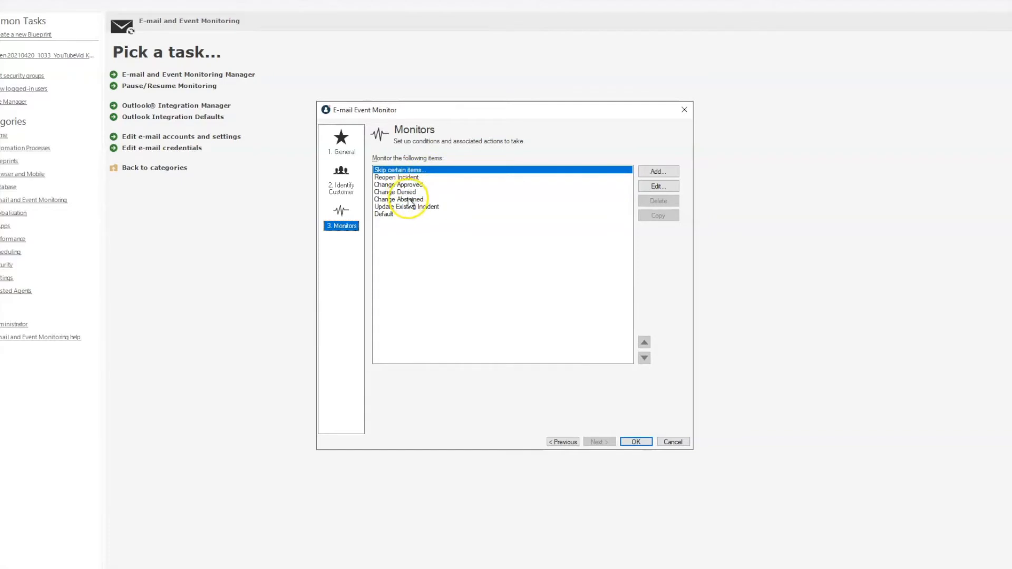
{"action": "left_click", "coordinate": [392, 214]}
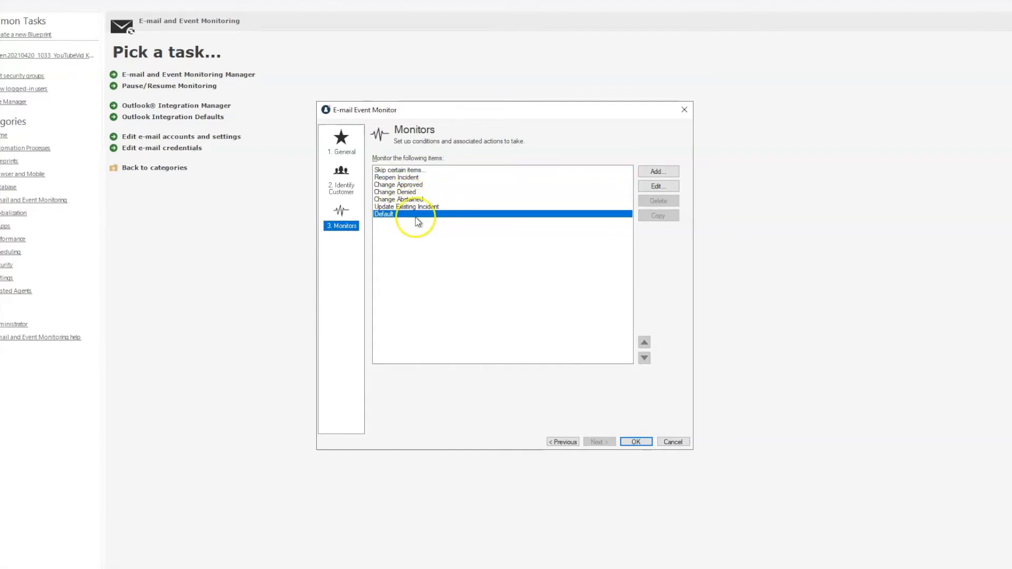
{"action": "left_click", "coordinate": [657, 187]}
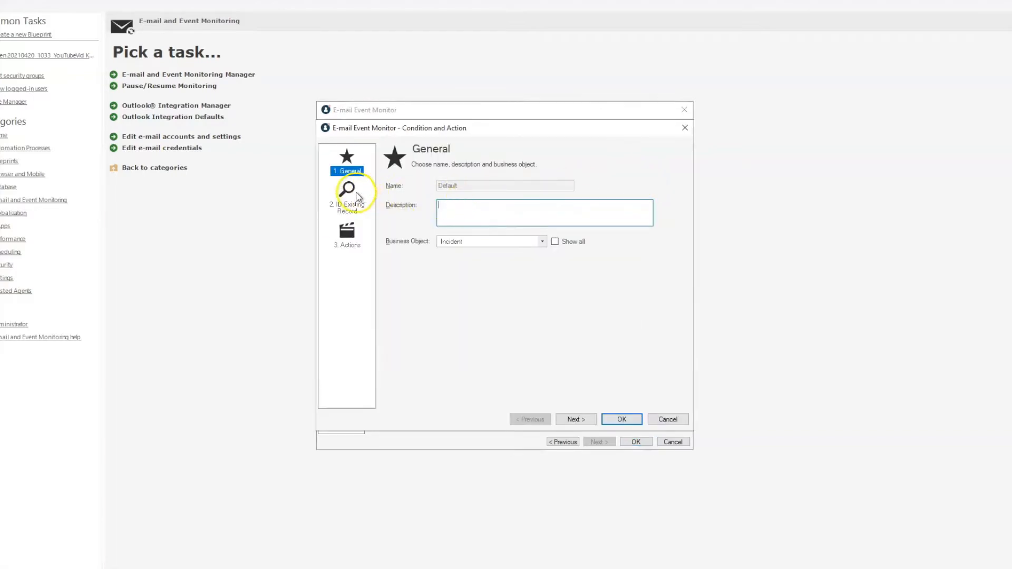
Review the Default item's business object, existing-record matching options and actions.
{"action": "left_click", "coordinate": [355, 194]}
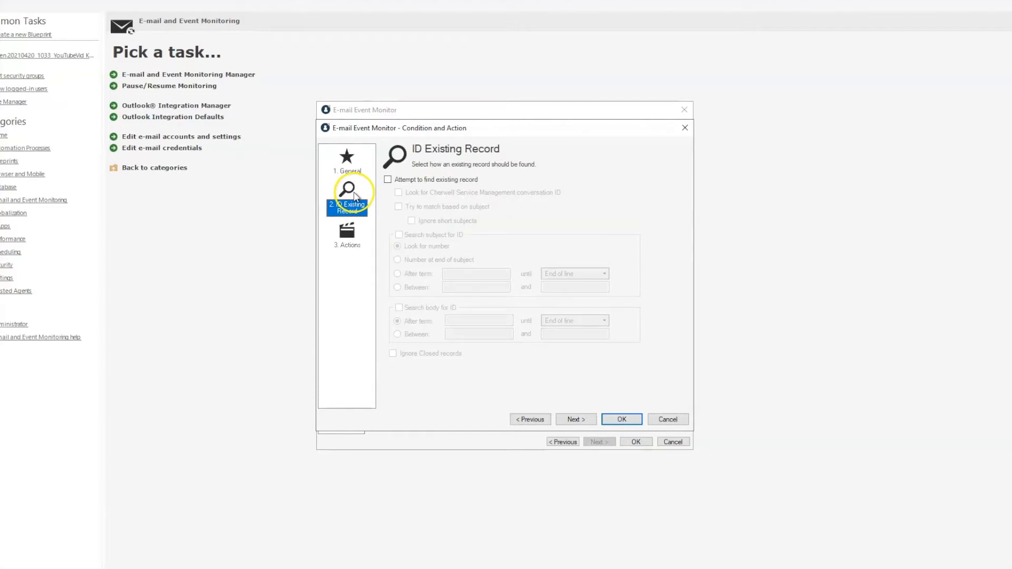
{"action": "left_click", "coordinate": [348, 168]}
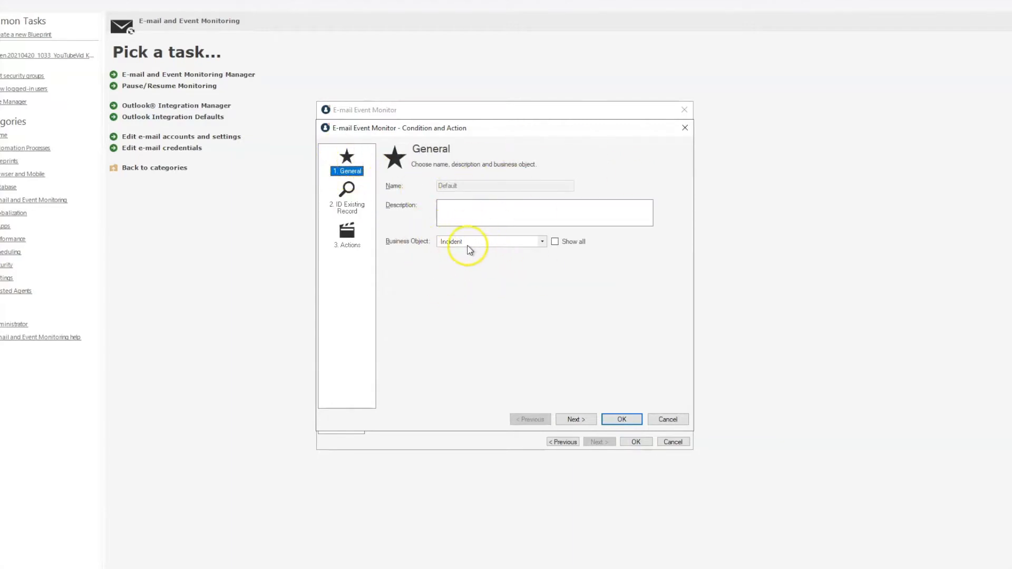
{"action": "left_click", "coordinate": [347, 195]}
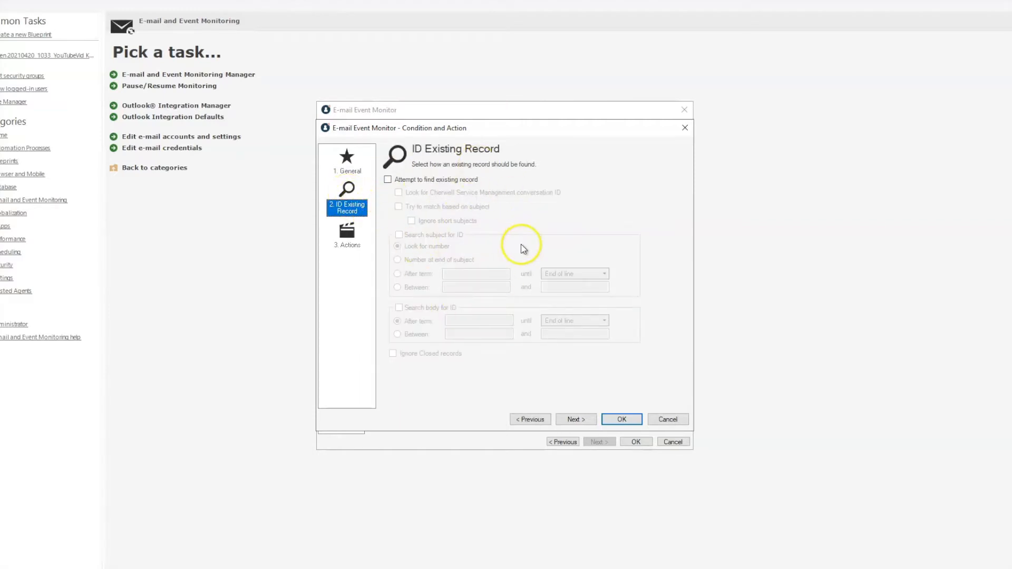
{"action": "left_click", "coordinate": [332, 234]}
{"action": "left_click", "coordinate": [409, 293]}
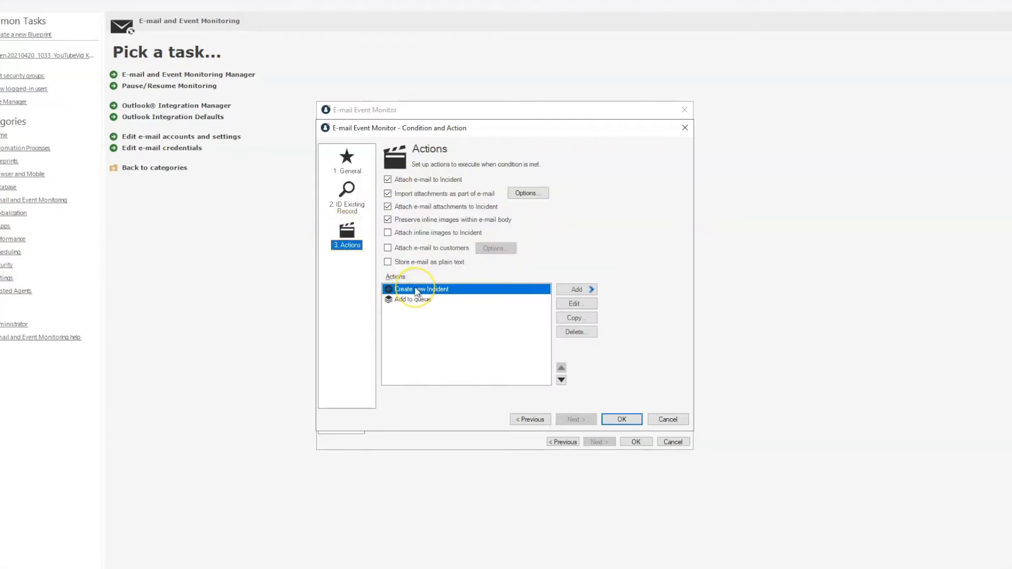
Open the field settings of the Create new Incident action and show only the fields that are set.
{"action": "left_click", "coordinate": [438, 291]}
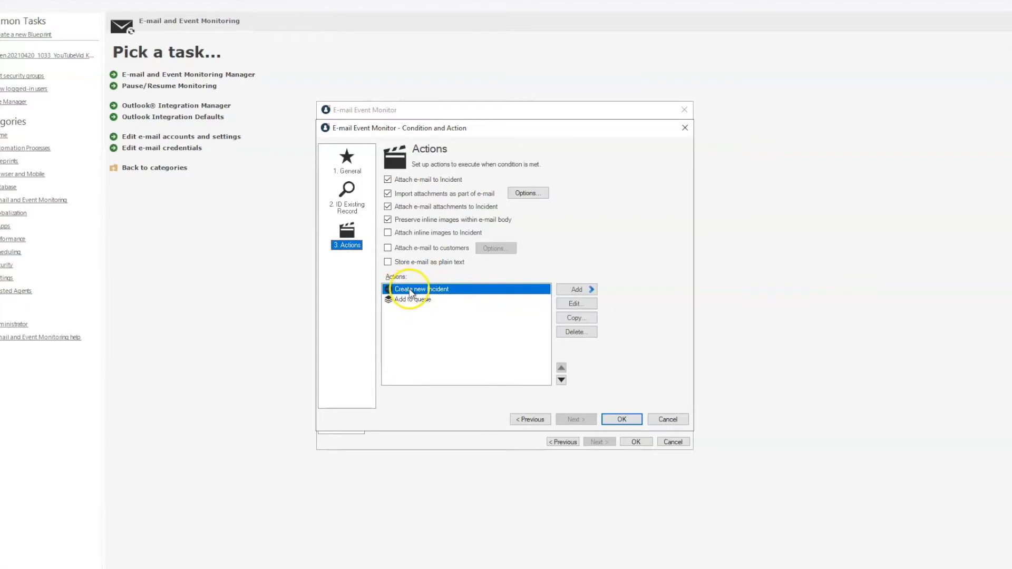
{"action": "left_click", "coordinate": [576, 304]}
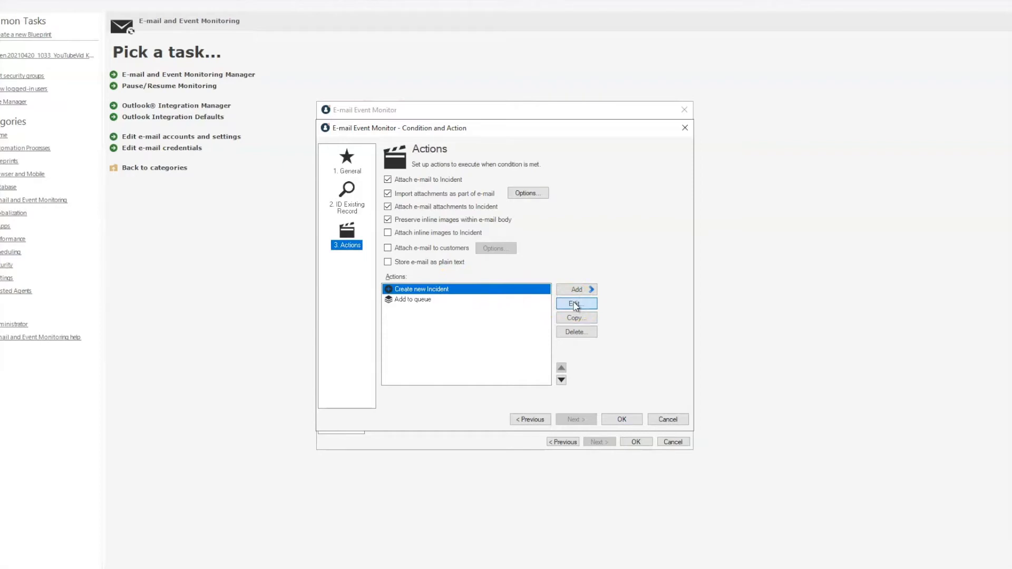
{"action": "left_click", "coordinate": [575, 306]}
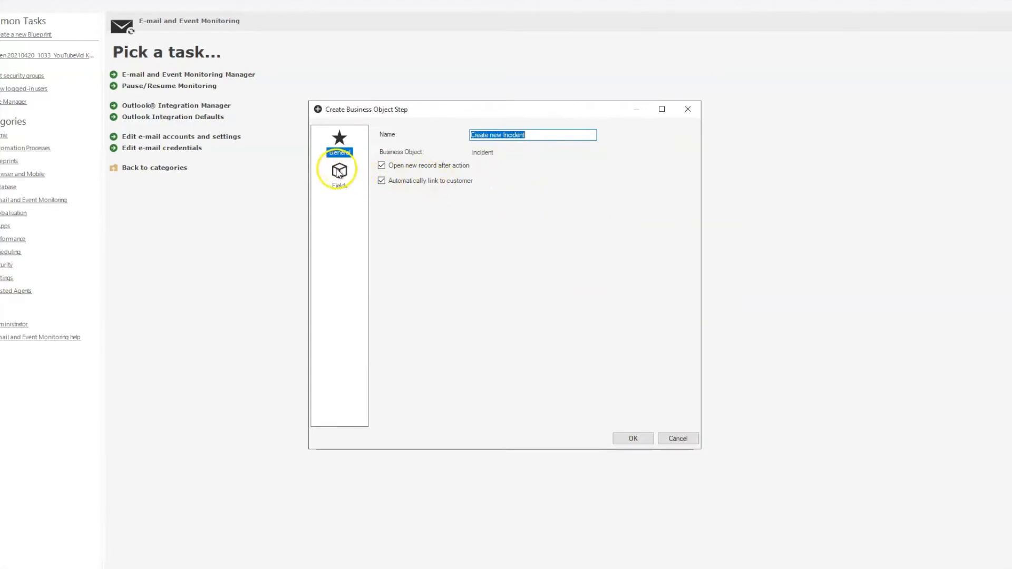
{"action": "left_click", "coordinate": [340, 173]}
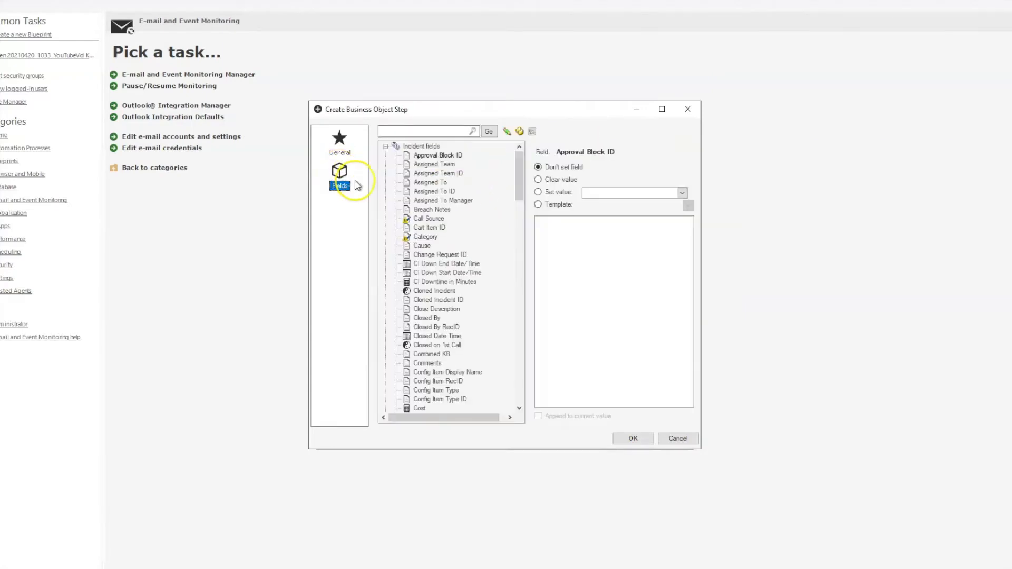
{"action": "left_click", "coordinate": [507, 132]}
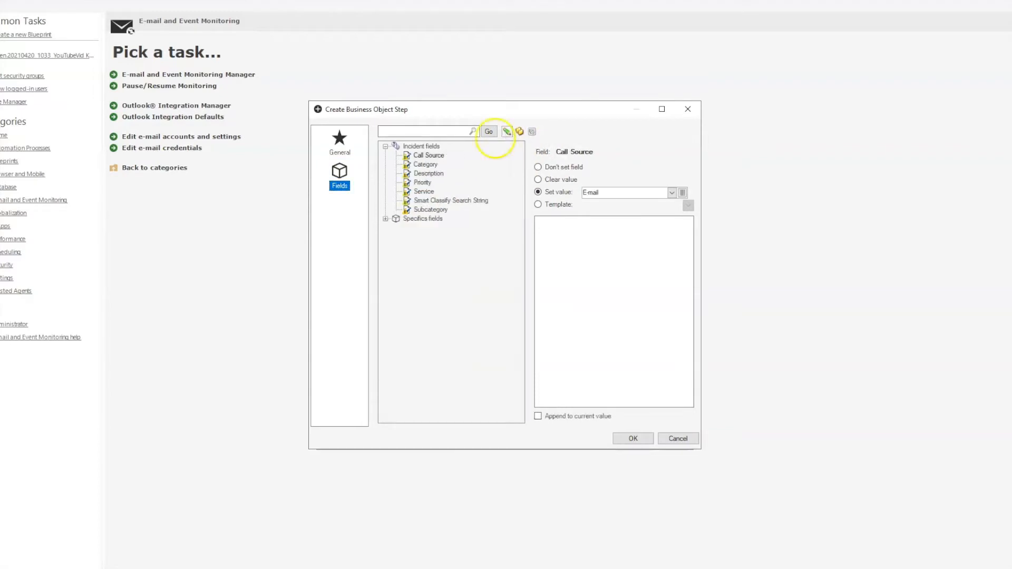
Examine the preset values for Call Source, Category, Service, Subcategory, Smart Classify Search String, Description and Priority.
{"action": "left_click", "coordinate": [432, 155]}
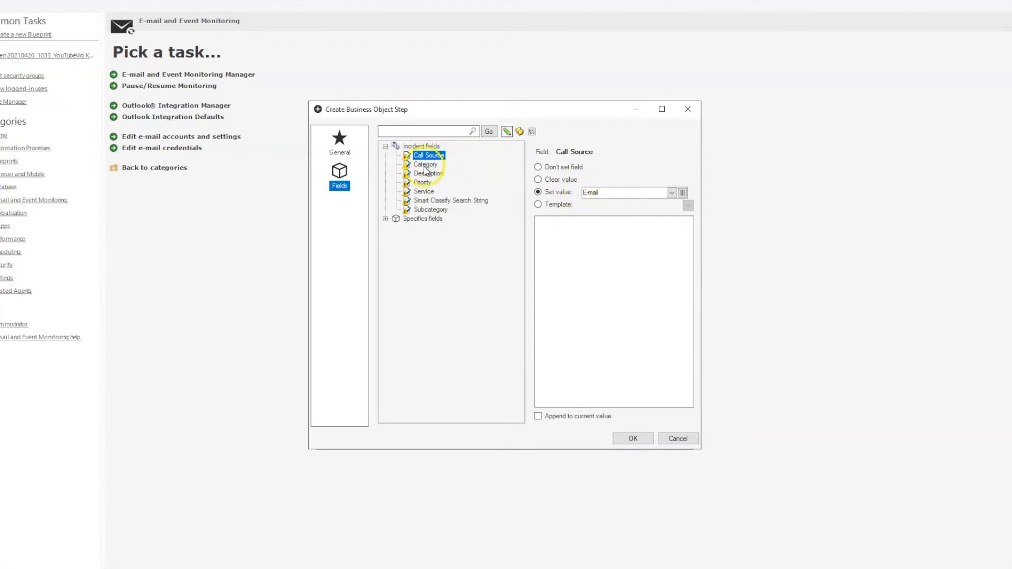
{"action": "left_click", "coordinate": [425, 165]}
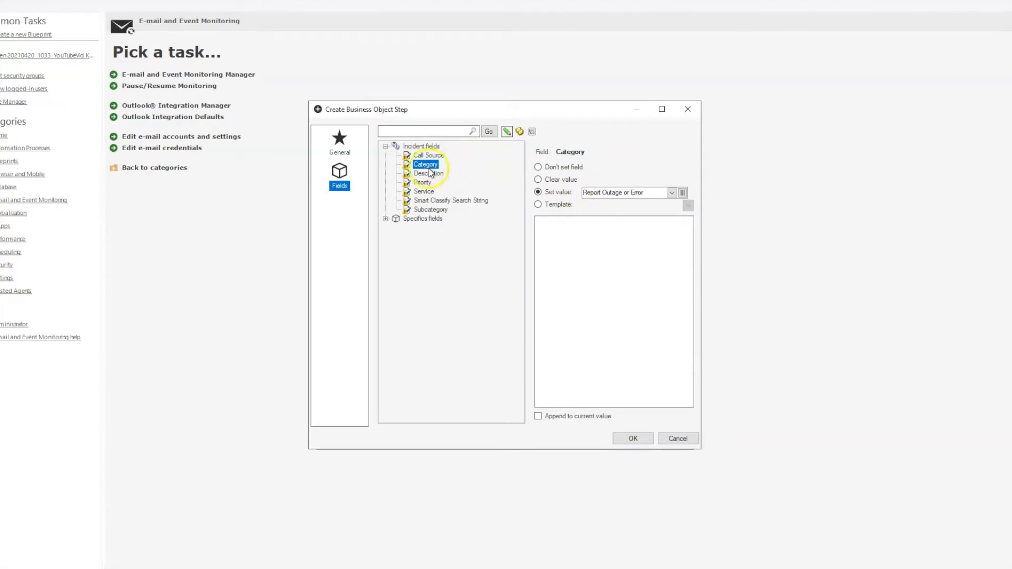
{"action": "left_click", "coordinate": [424, 192]}
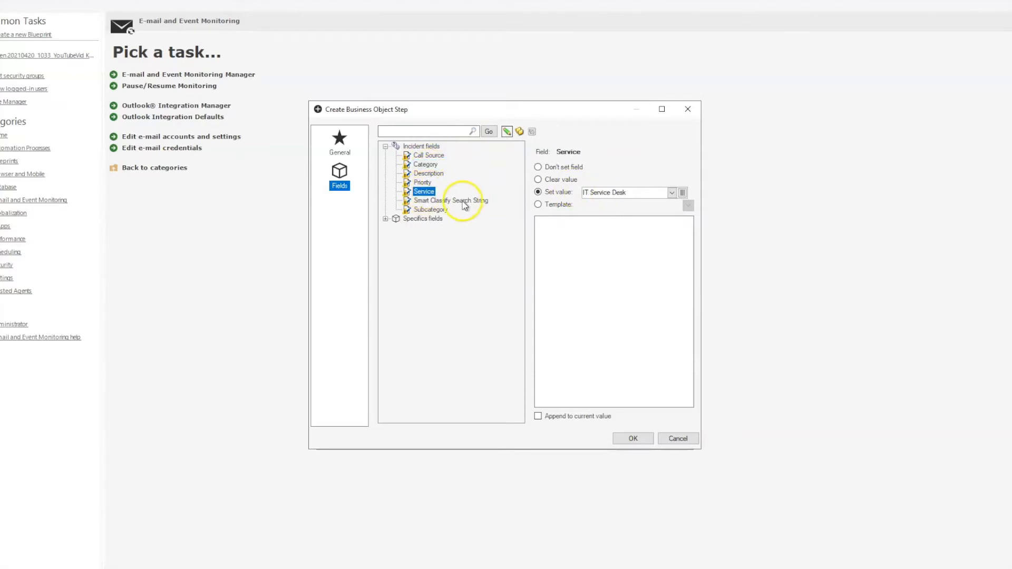
{"action": "left_click", "coordinate": [446, 210]}
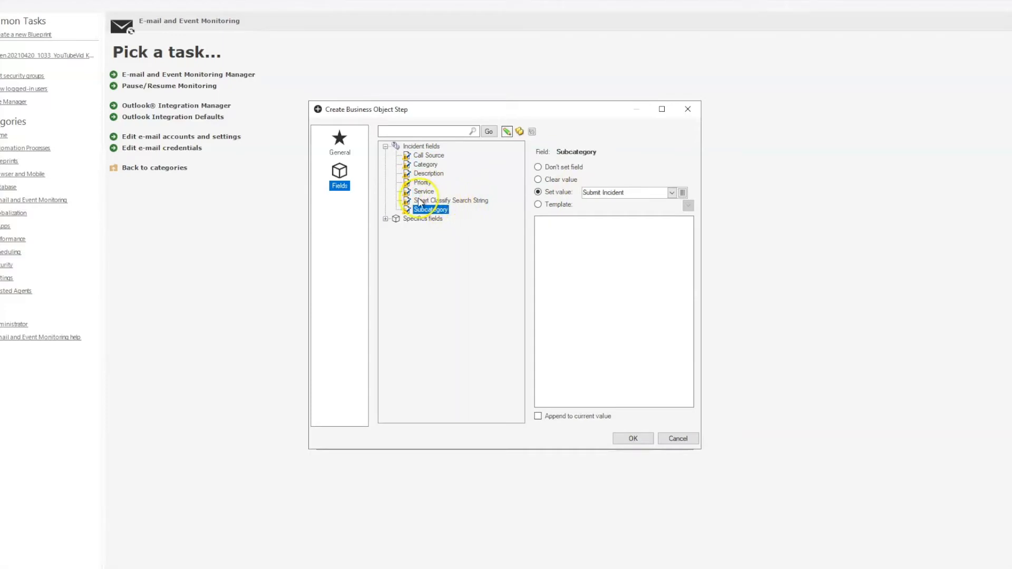
{"action": "left_click", "coordinate": [428, 201]}
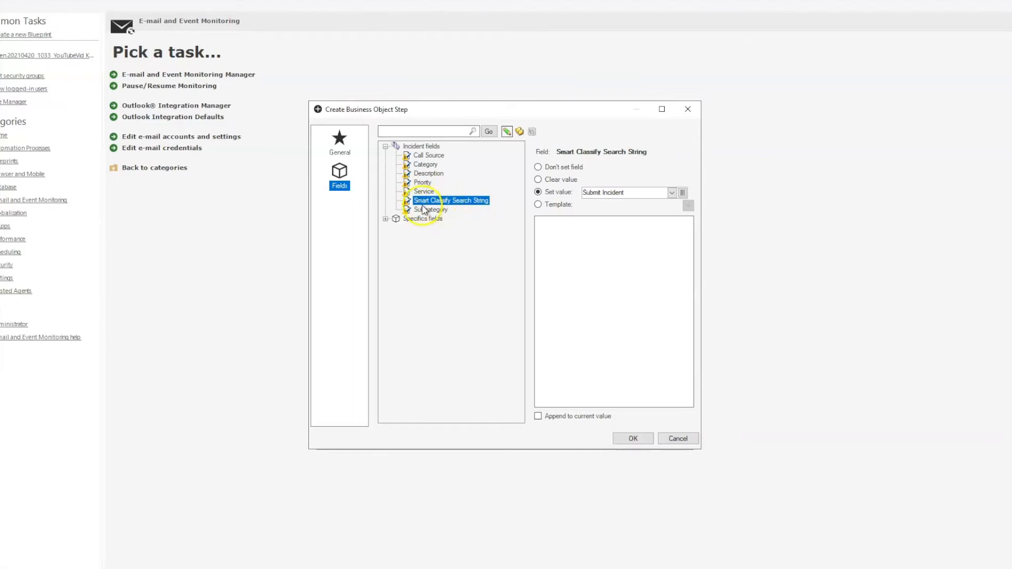
{"action": "left_click", "coordinate": [430, 174]}
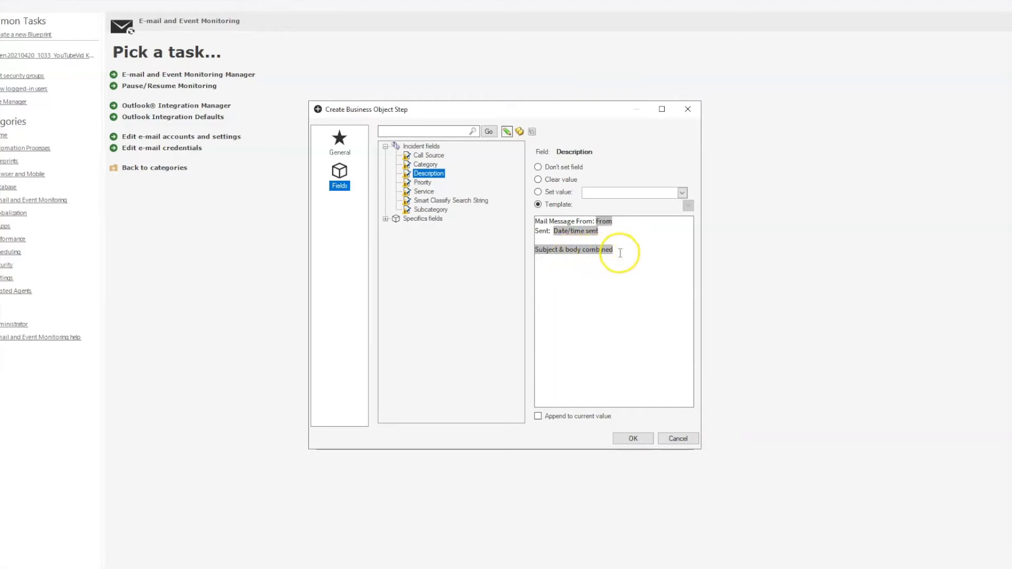
{"action": "left_click", "coordinate": [426, 183]}
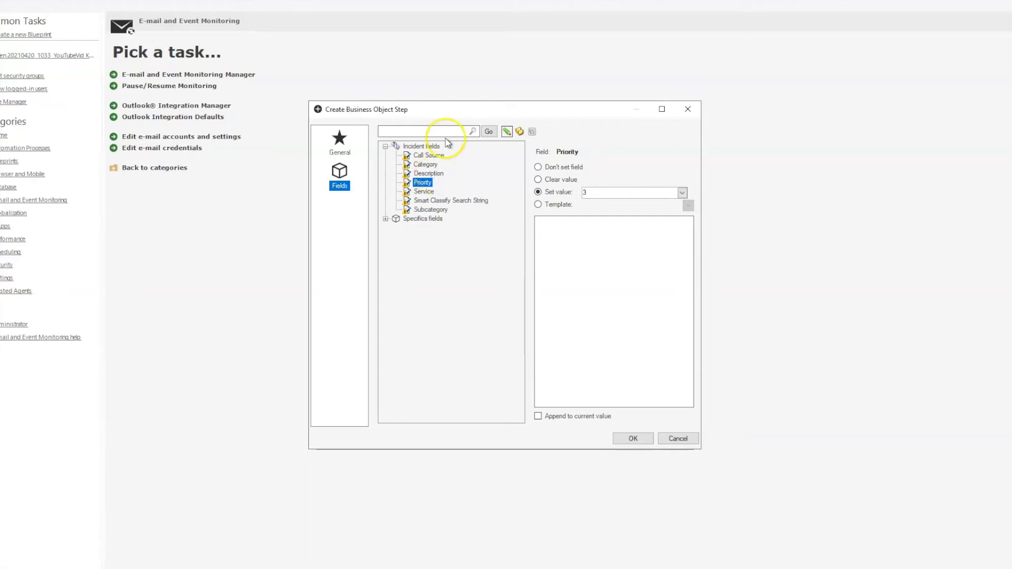
Set the Category, Service, Subcategory and Smart Classify Search String fields to "Don't set field".
{"action": "left_click", "coordinate": [428, 165]}
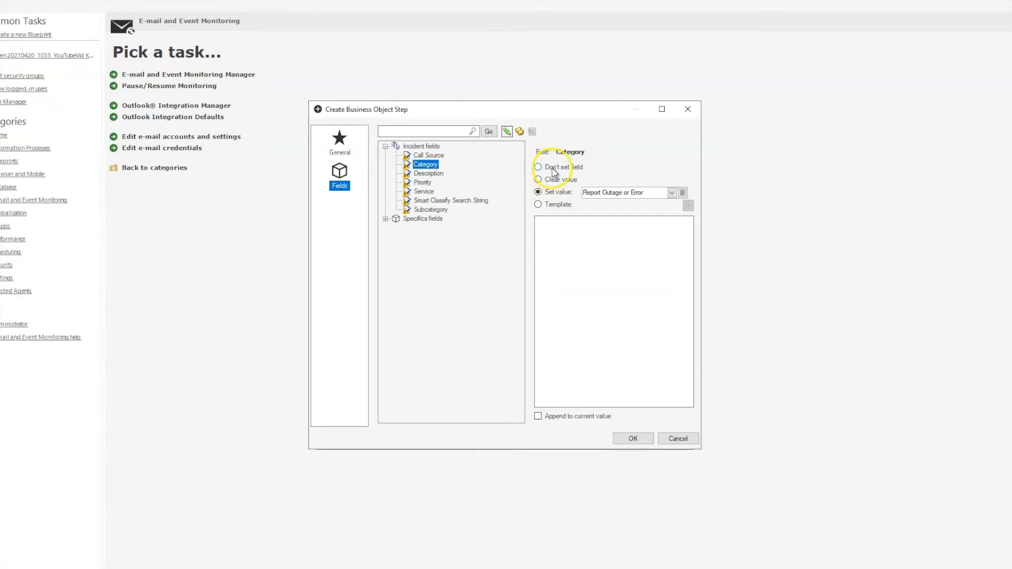
{"action": "key", "text": "Down"}
{"action": "key", "text": "Down"}
{"action": "key", "text": "Down"}
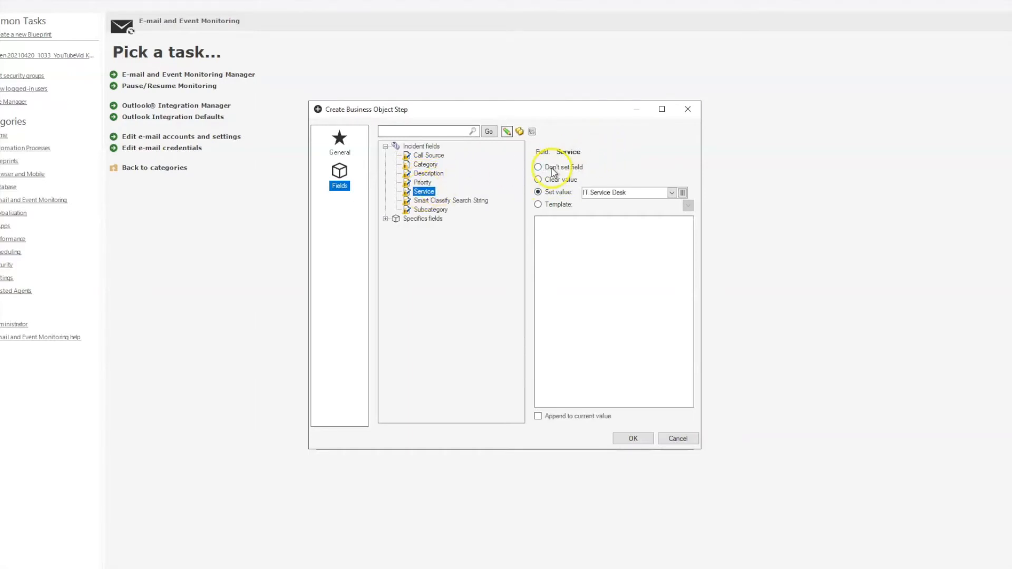
{"action": "left_click", "coordinate": [430, 210]}
{"action": "left_click", "coordinate": [558, 168]}
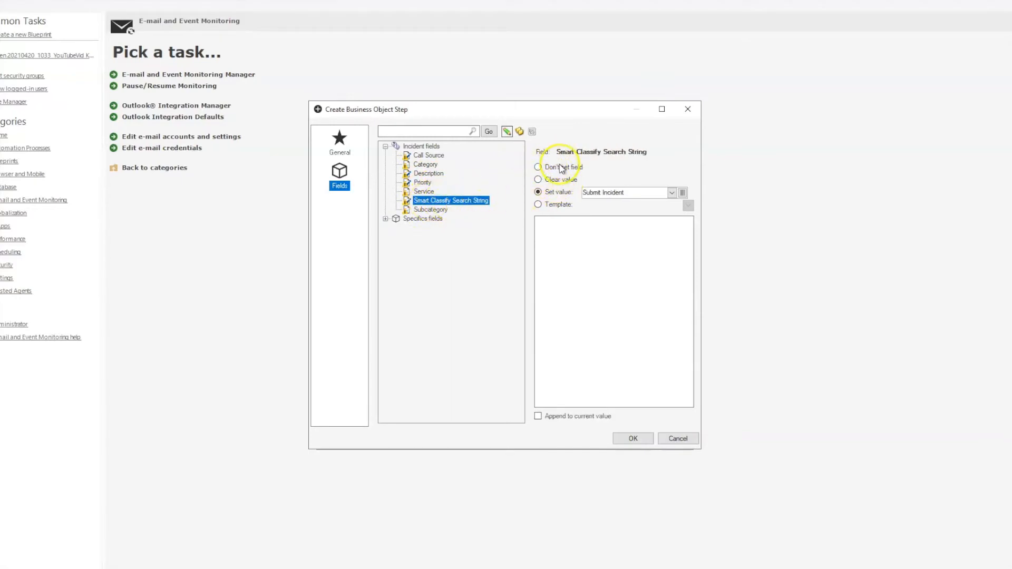
{"action": "left_click", "coordinate": [560, 168]}
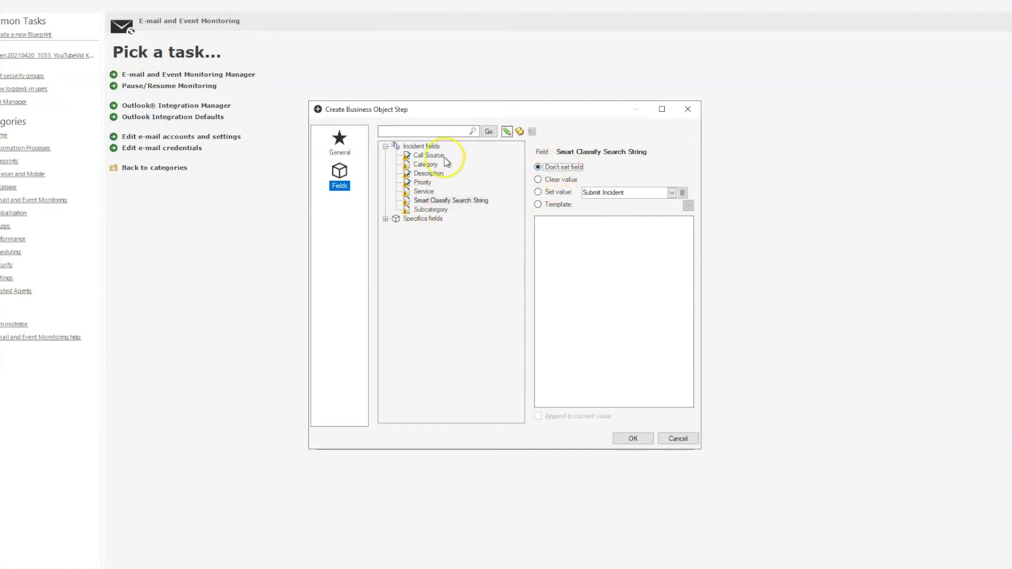
Check the Priority preset, list all Incident fields again and set Urgency to Standard from the Service Request row with impact Whenever Possible.
{"action": "left_click", "coordinate": [423, 183]}
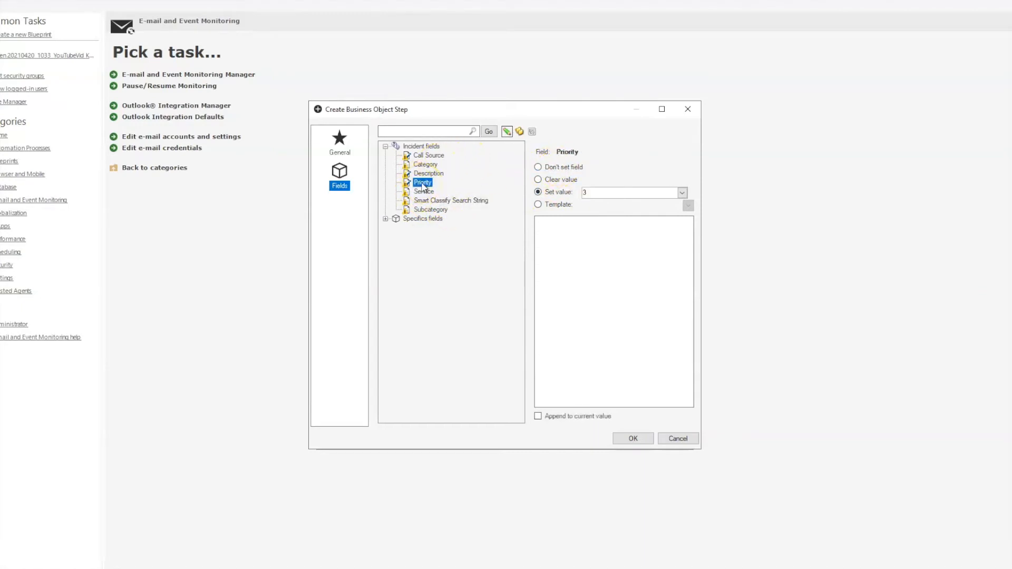
{"action": "left_click", "coordinate": [507, 132]}
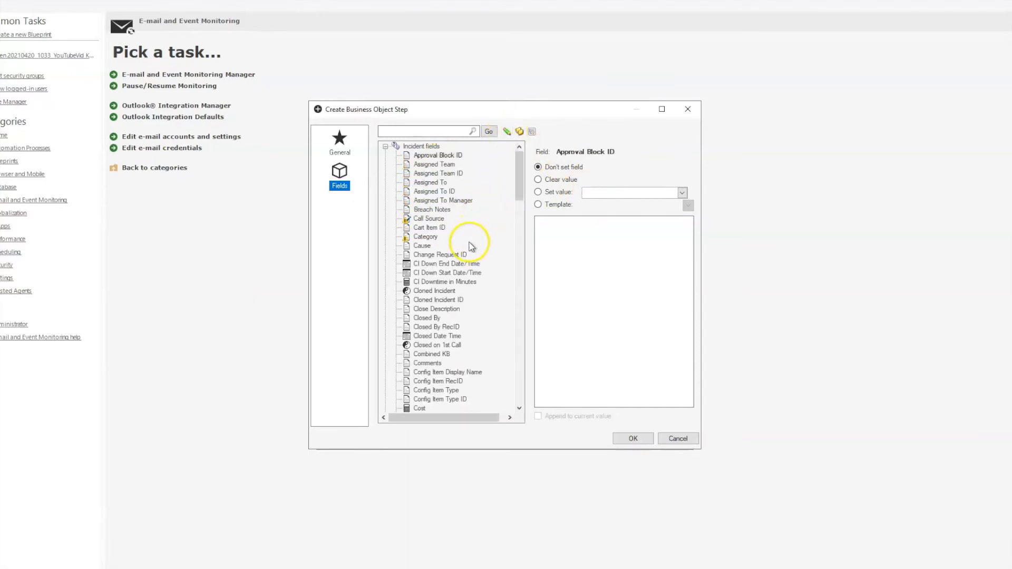
{"action": "scroll", "coordinate": [469, 248], "scroll_direction": "down", "scroll_amount": 15}
{"action": "scroll", "coordinate": [466, 255], "scroll_direction": "down", "scroll_amount": 20}
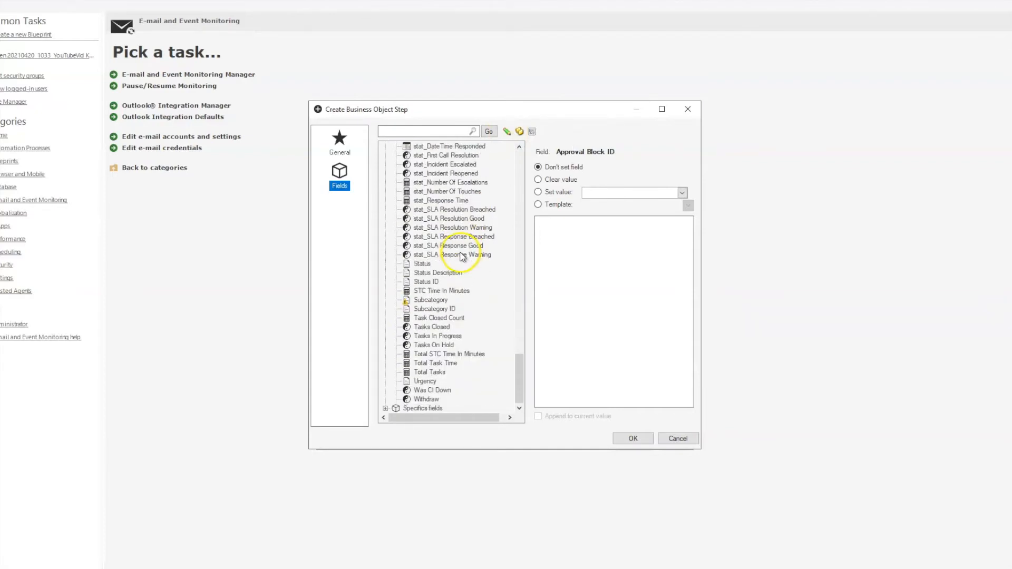
{"action": "left_click", "coordinate": [425, 382]}
{"action": "left_click", "coordinate": [684, 193]}
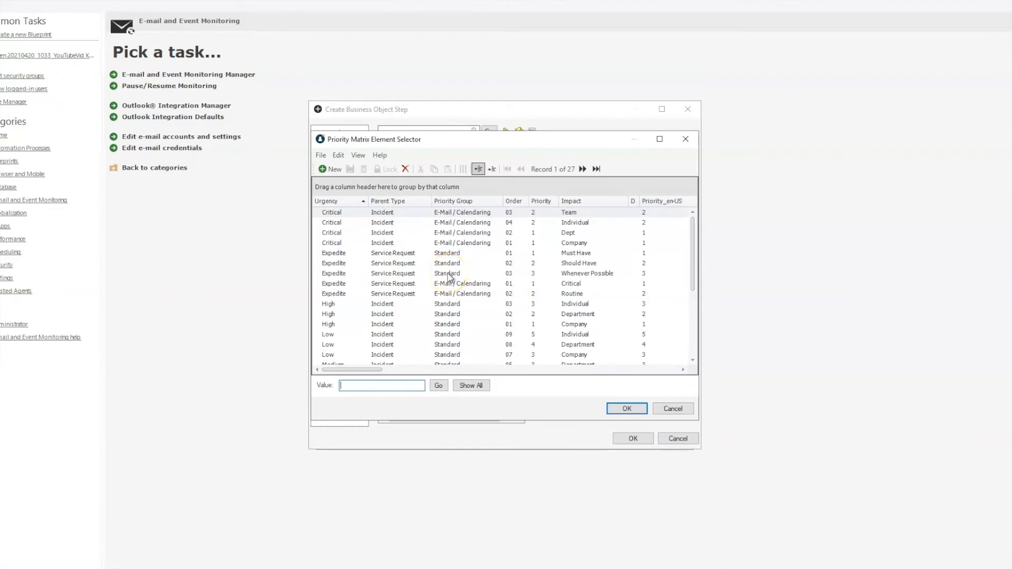
{"action": "scroll", "coordinate": [428, 316], "scroll_direction": "down", "scroll_amount": 1}
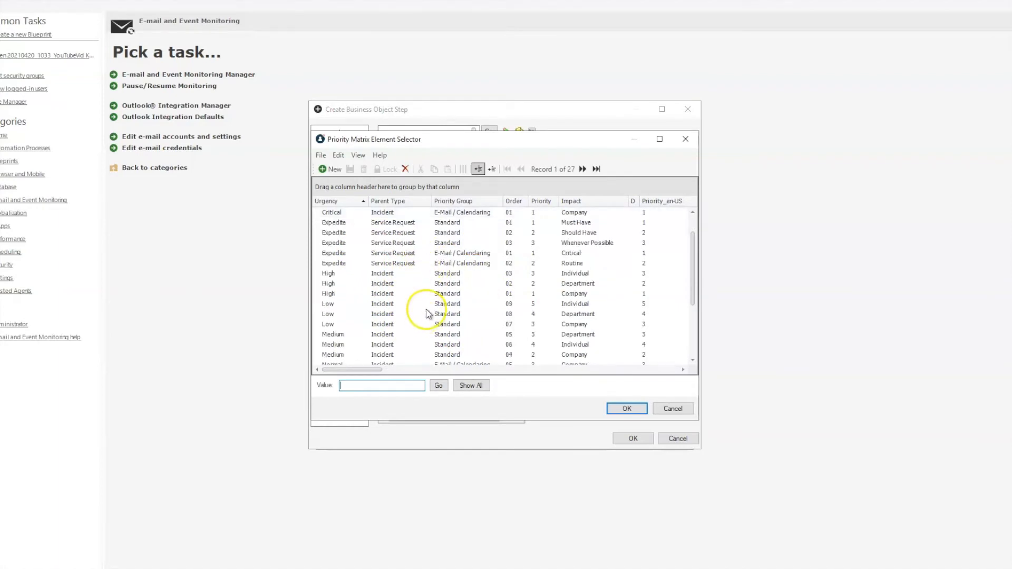
{"action": "scroll", "coordinate": [442, 327], "scroll_direction": "down", "scroll_amount": 3}
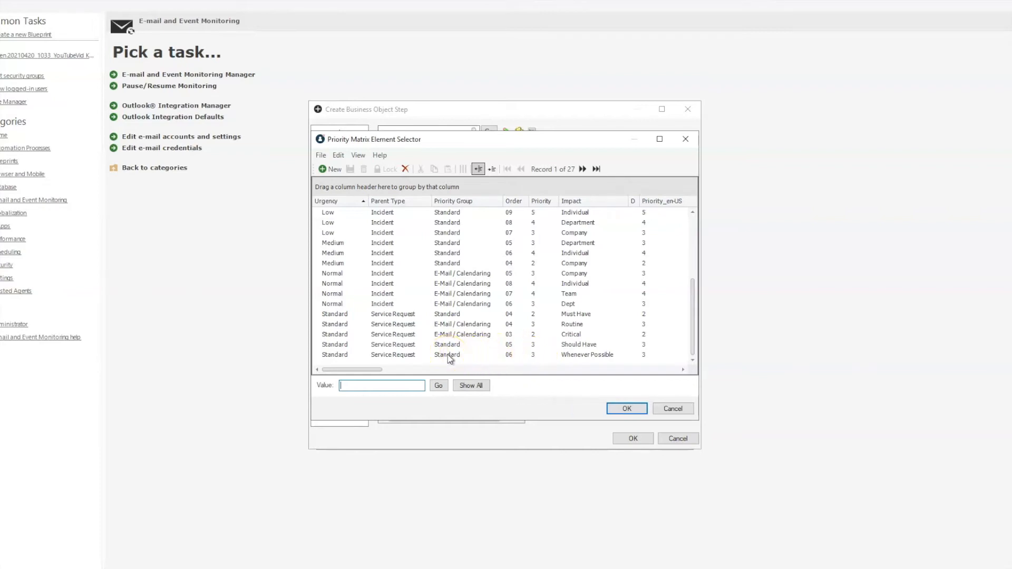
{"action": "left_click", "coordinate": [590, 356]}
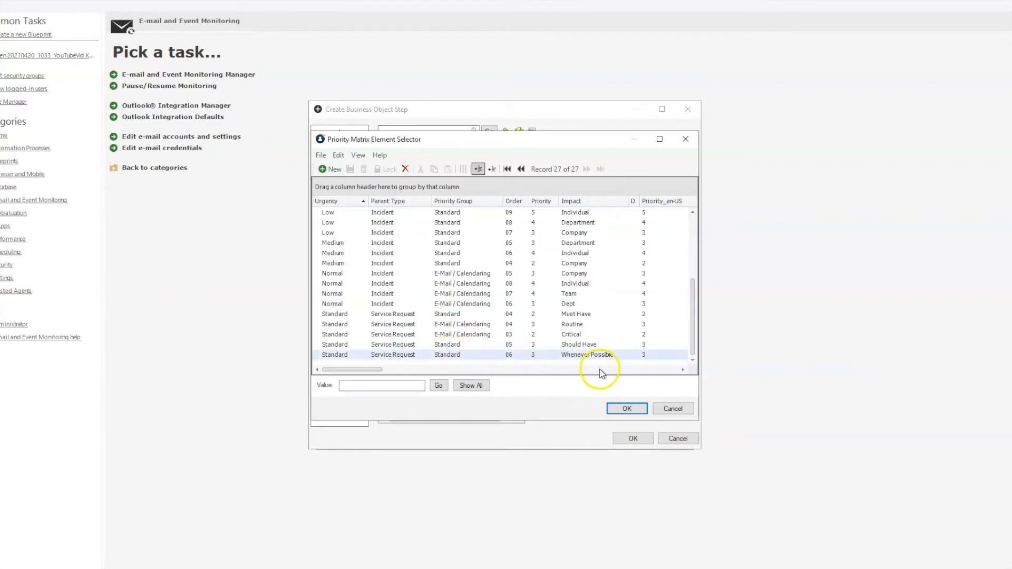
{"action": "left_click", "coordinate": [625, 411]}
Set the Impact field to Whenever Possible, choosing the Priority Matrix record with urgency Standard and priority 3.
{"action": "scroll", "coordinate": [467, 230], "scroll_direction": "up", "scroll_amount": 5}
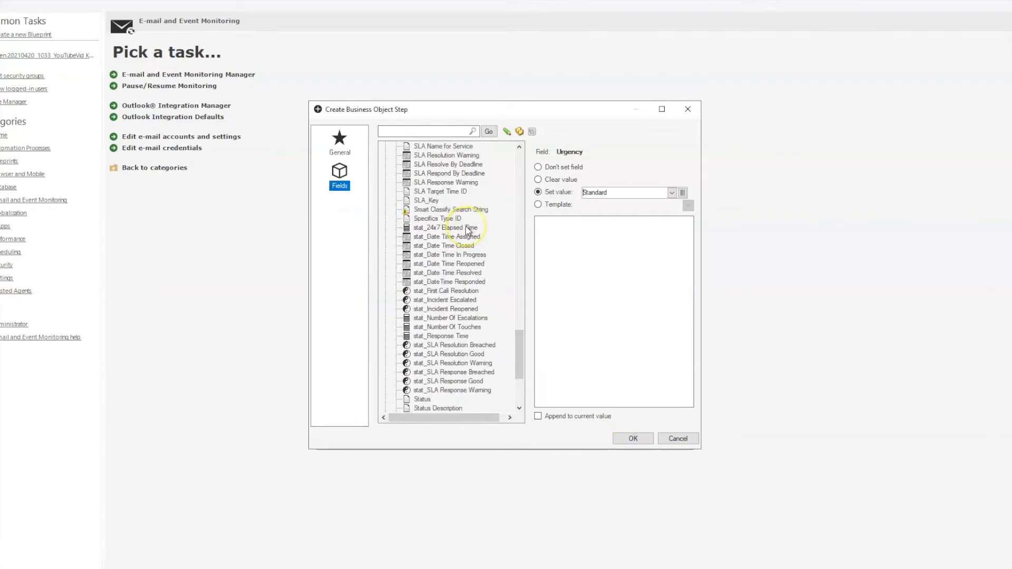
{"action": "scroll", "coordinate": [466, 231], "scroll_direction": "up", "scroll_amount": 20}
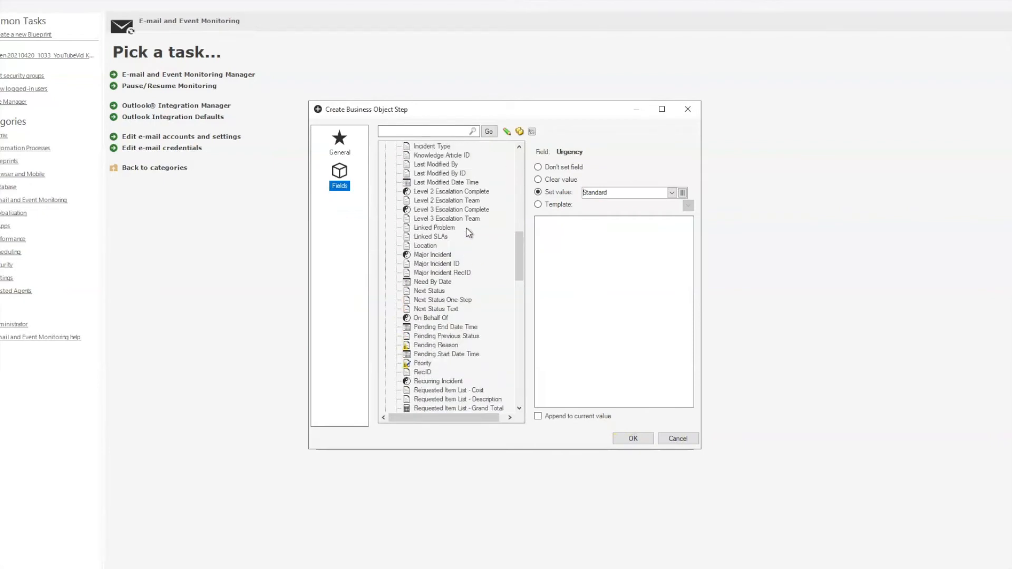
{"action": "left_click", "coordinate": [437, 228]}
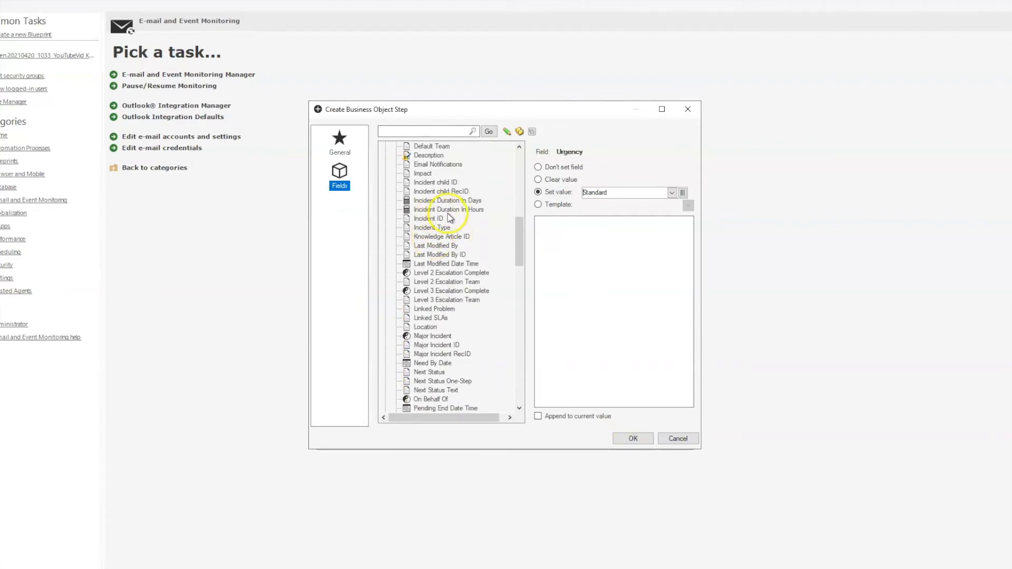
{"action": "scroll", "coordinate": [449, 218], "scroll_direction": "up", "scroll_amount": 2}
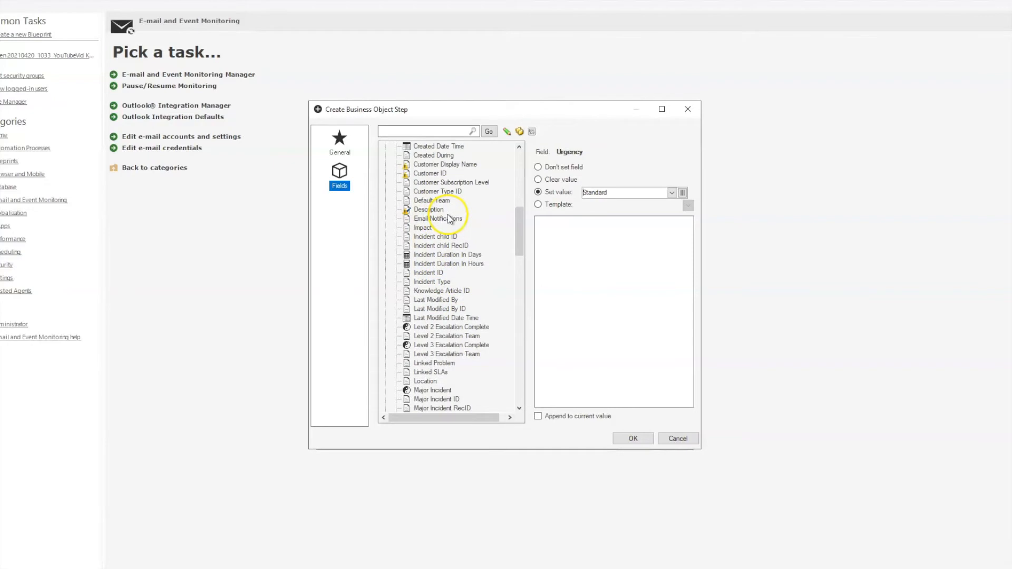
{"action": "left_click", "coordinate": [425, 229]}
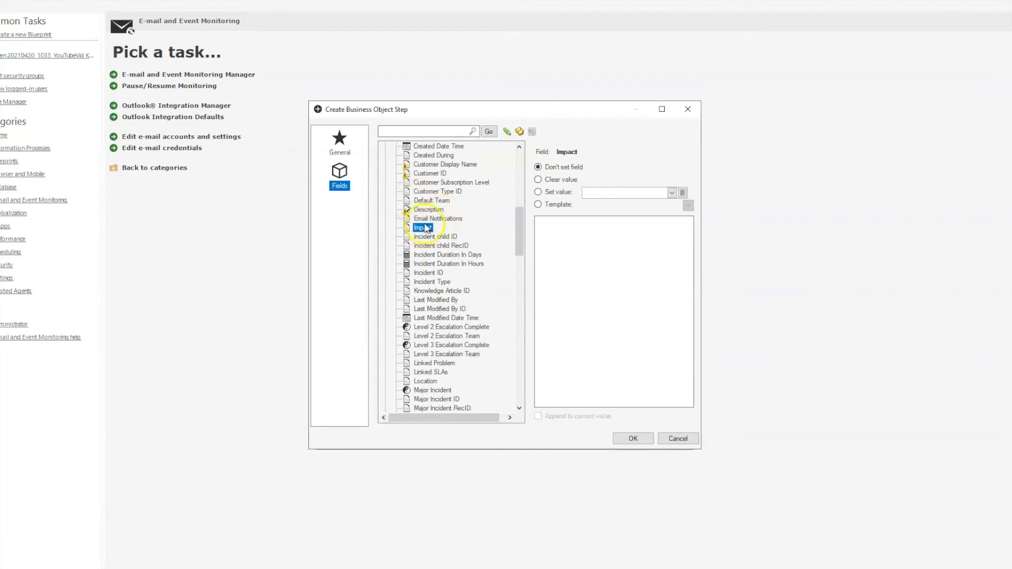
{"action": "left_click", "coordinate": [682, 193]}
{"action": "scroll", "coordinate": [443, 265], "scroll_direction": "down", "scroll_amount": 3}
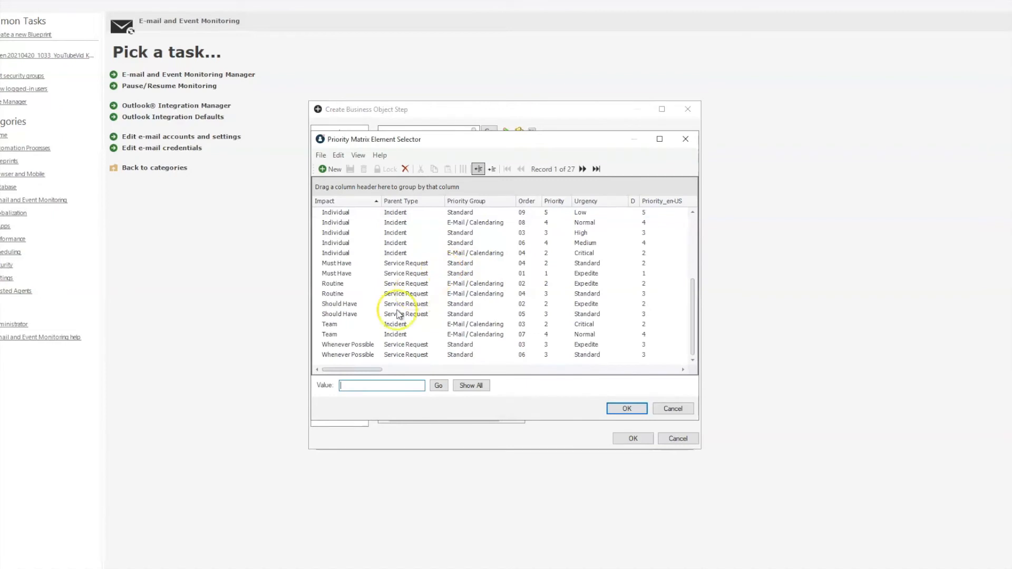
{"action": "left_click", "coordinate": [410, 363]}
{"action": "left_click", "coordinate": [536, 356]}
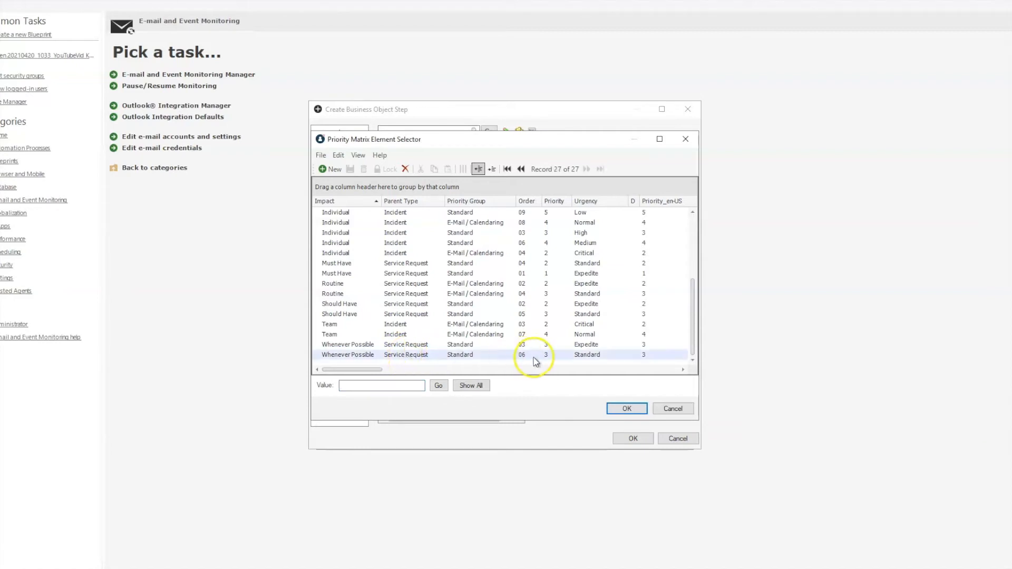
{"action": "left_click", "coordinate": [627, 409]}
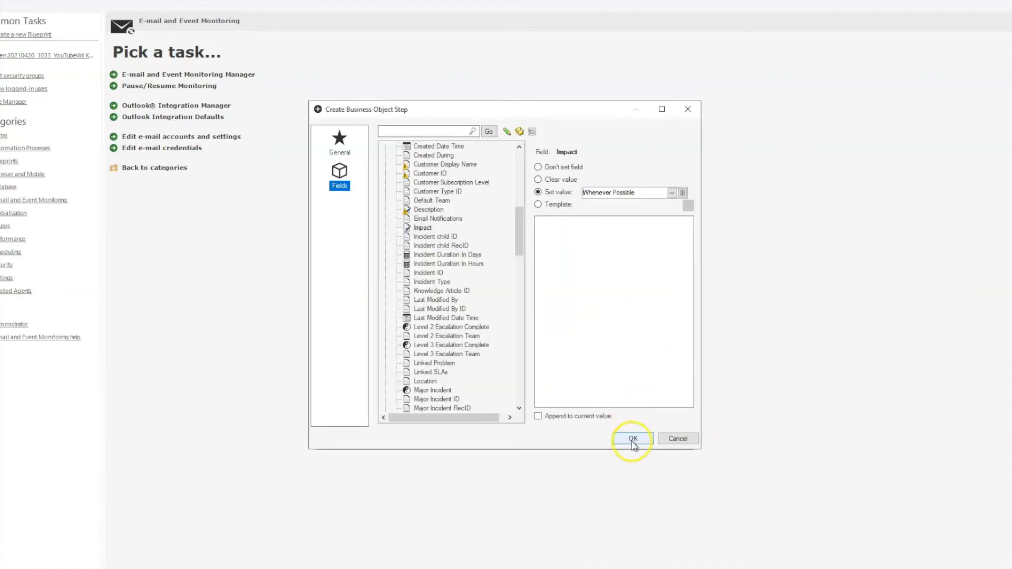
Show only the set fields for a check, save the action and the e-mail monitor, and close the monitoring manager.
{"action": "left_click", "coordinate": [507, 132]}
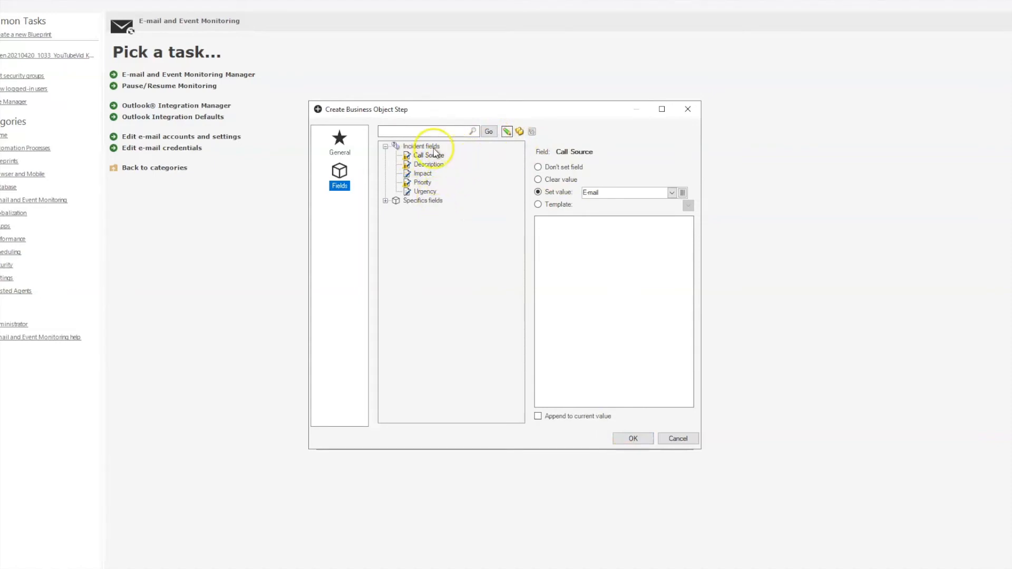
{"action": "left_click", "coordinate": [633, 439]}
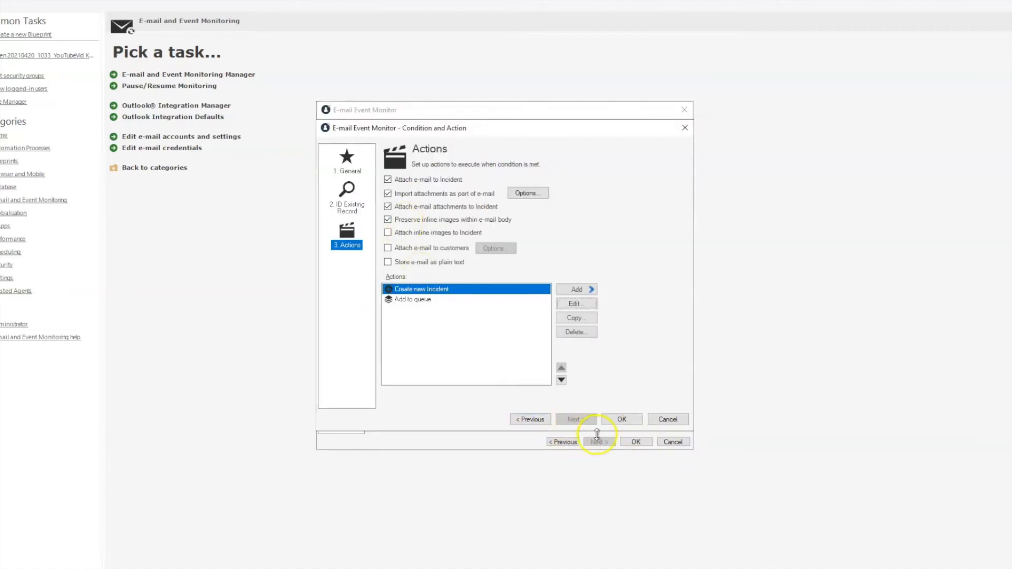
{"action": "left_click", "coordinate": [622, 419]}
{"action": "left_click", "coordinate": [637, 442]}
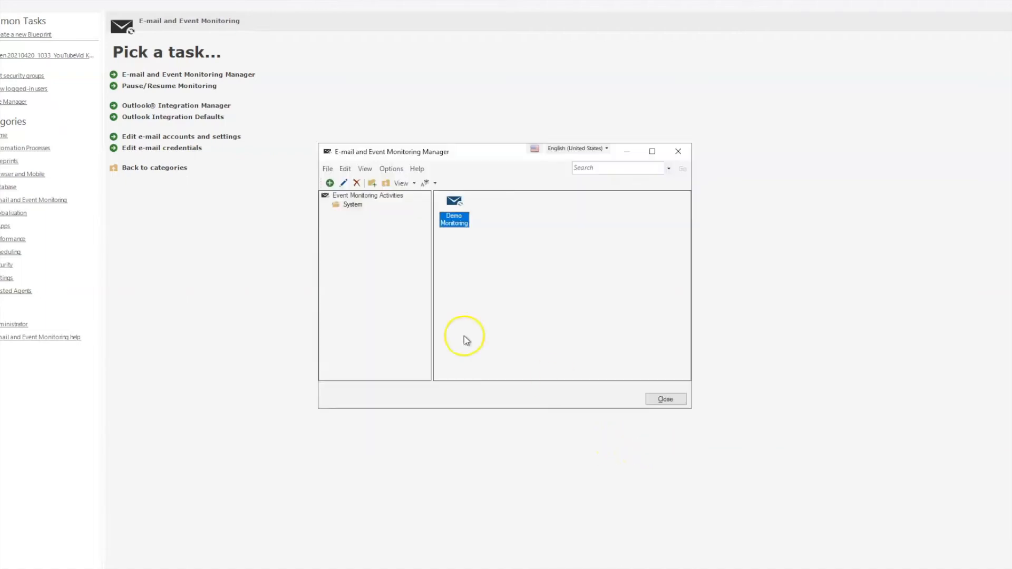
{"action": "left_click", "coordinate": [665, 399]}
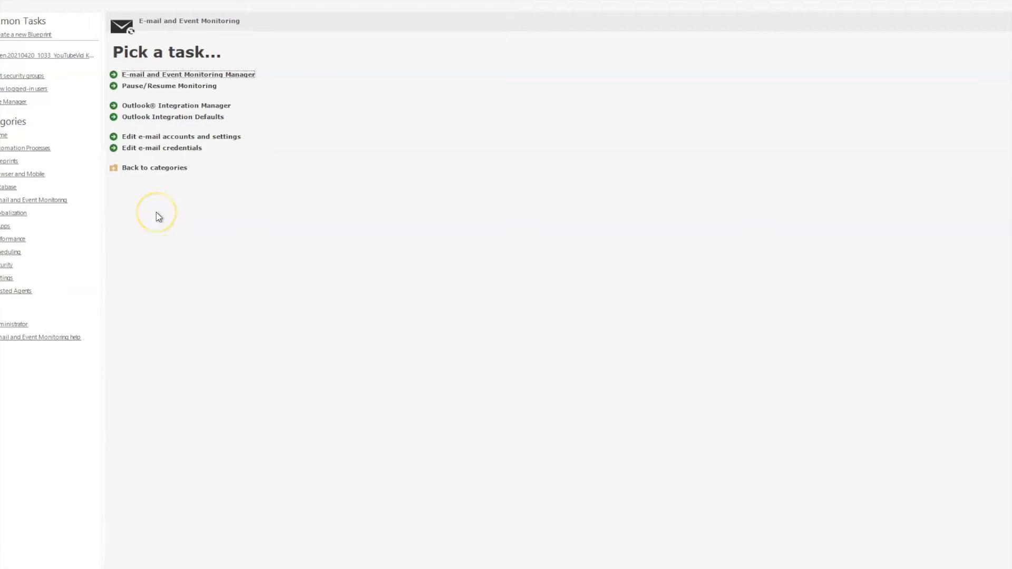
Create a new Blueprint and open the Incident Business Object for editing.
{"action": "left_click", "coordinate": [39, 35]}
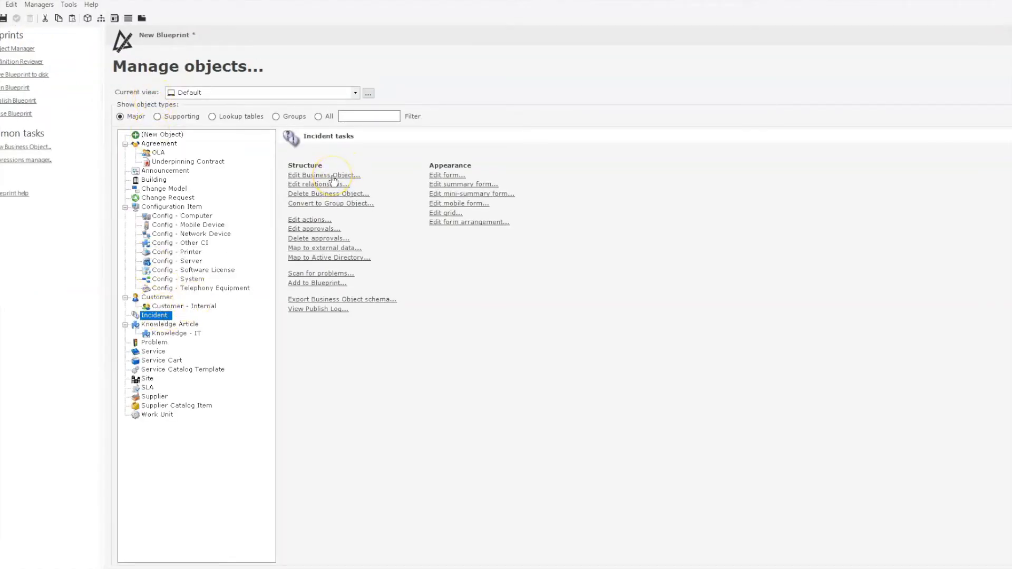
{"action": "left_click", "coordinate": [331, 175]}
{"action": "left_click", "coordinate": [165, 125]}
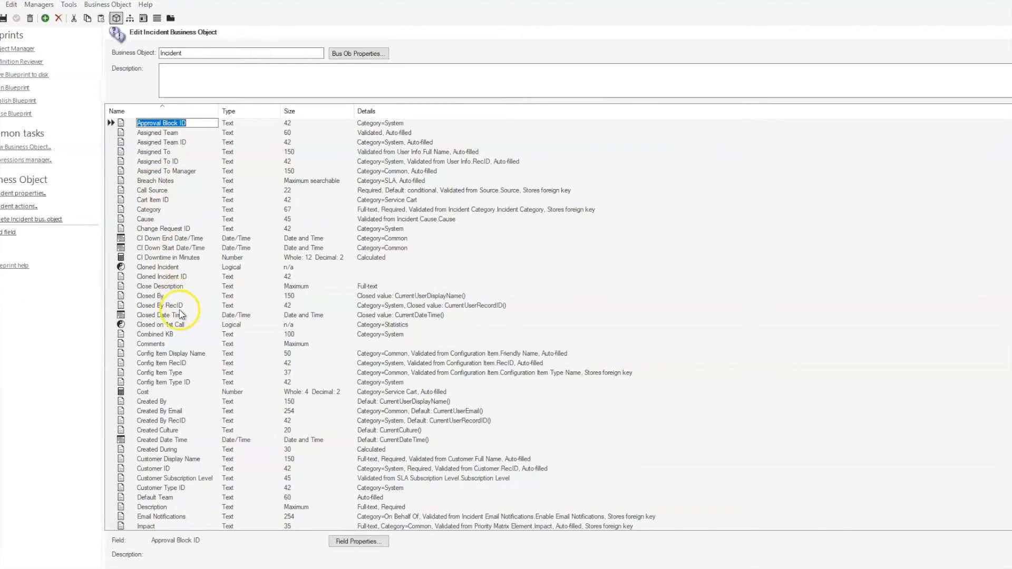
In the Category field's properties, make Required for save depend on an expression.
{"action": "double_click", "coordinate": [123, 211]}
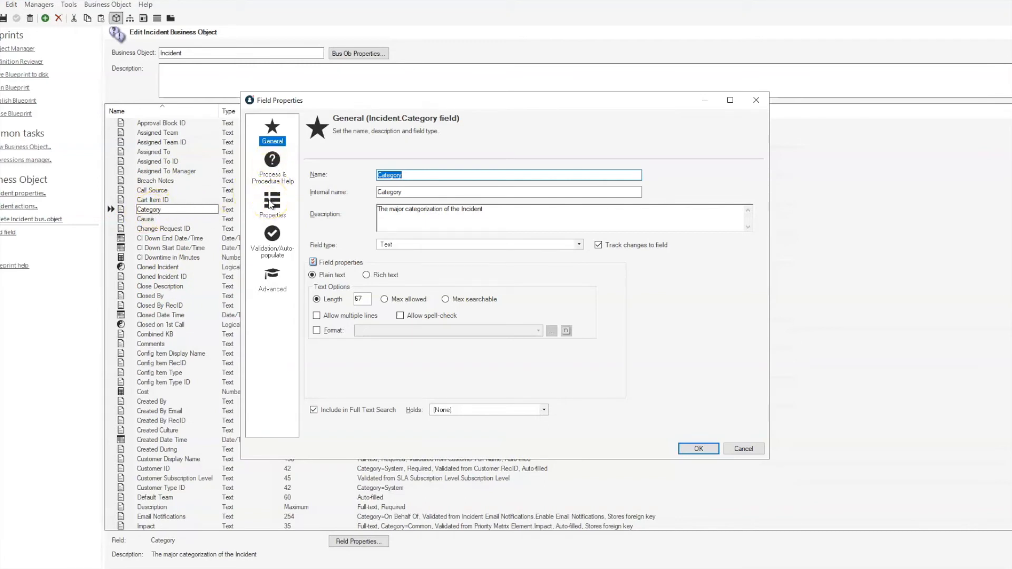
{"action": "left_click", "coordinate": [270, 206]}
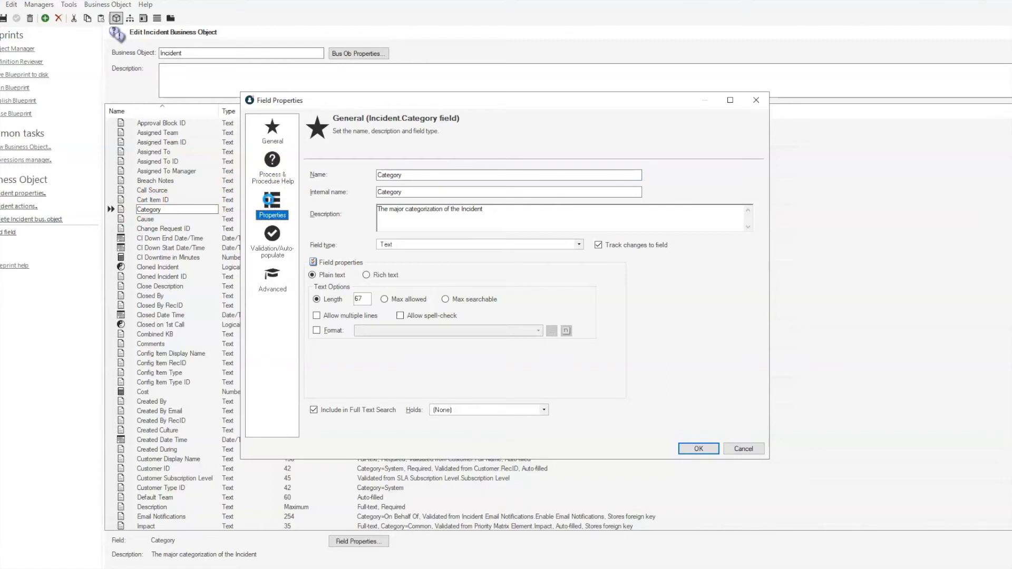
{"action": "left_click", "coordinate": [356, 172]}
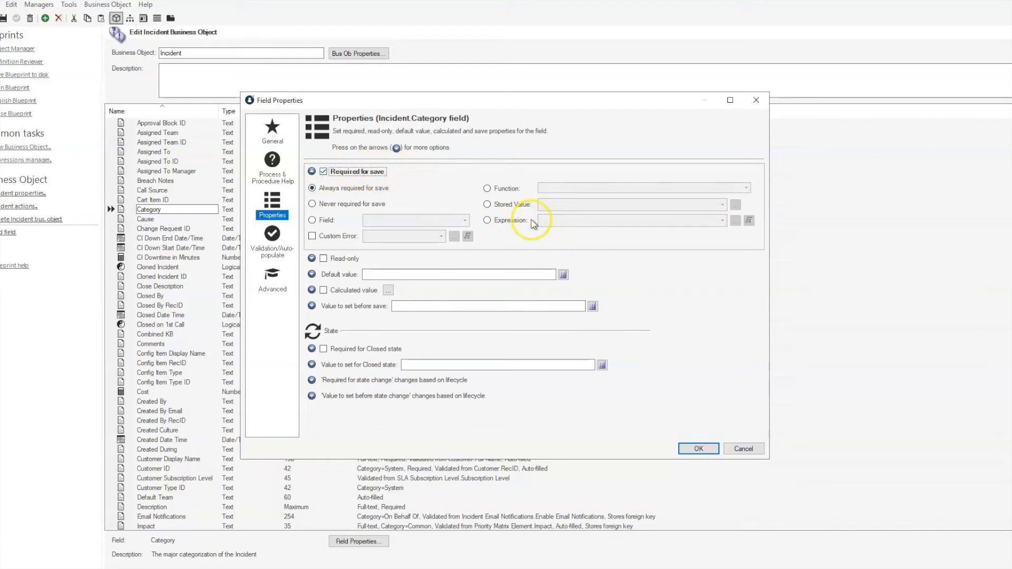
{"action": "left_click", "coordinate": [487, 220]}
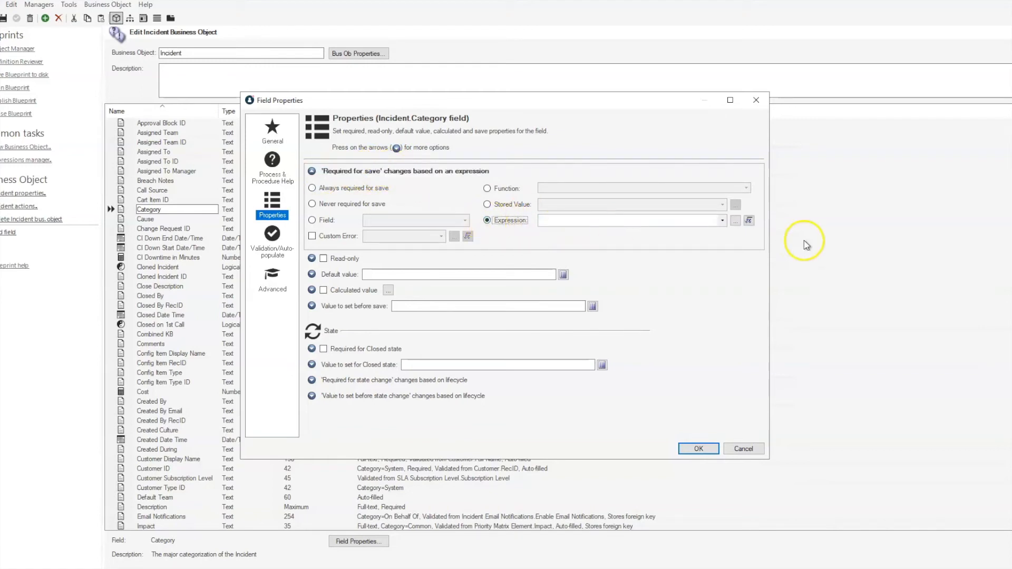
Define the Category field's custom expression as Incident.Call Source Not equal E-mail and save the field properties.
{"action": "left_click", "coordinate": [749, 221]}
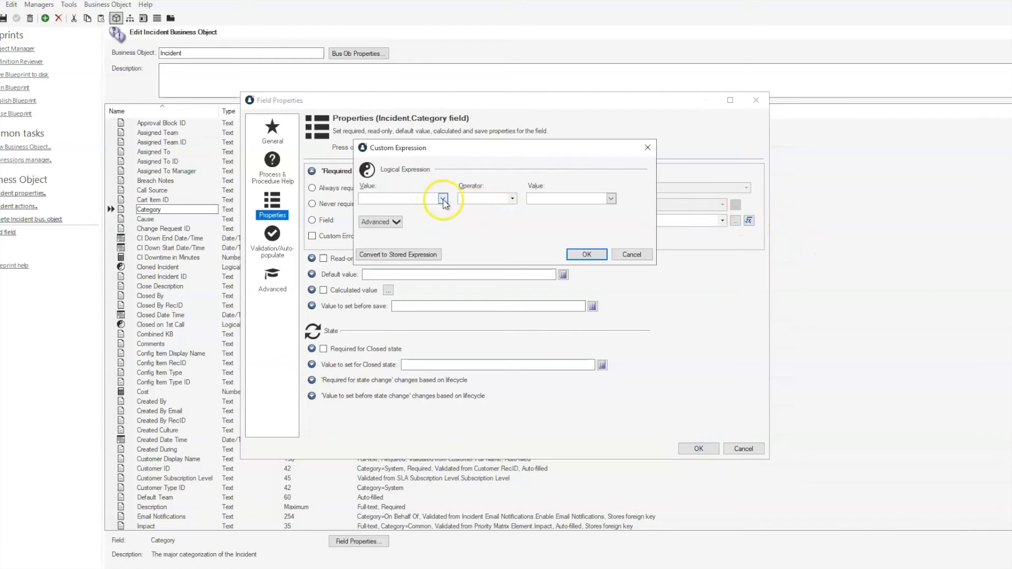
{"action": "left_click", "coordinate": [393, 200]}
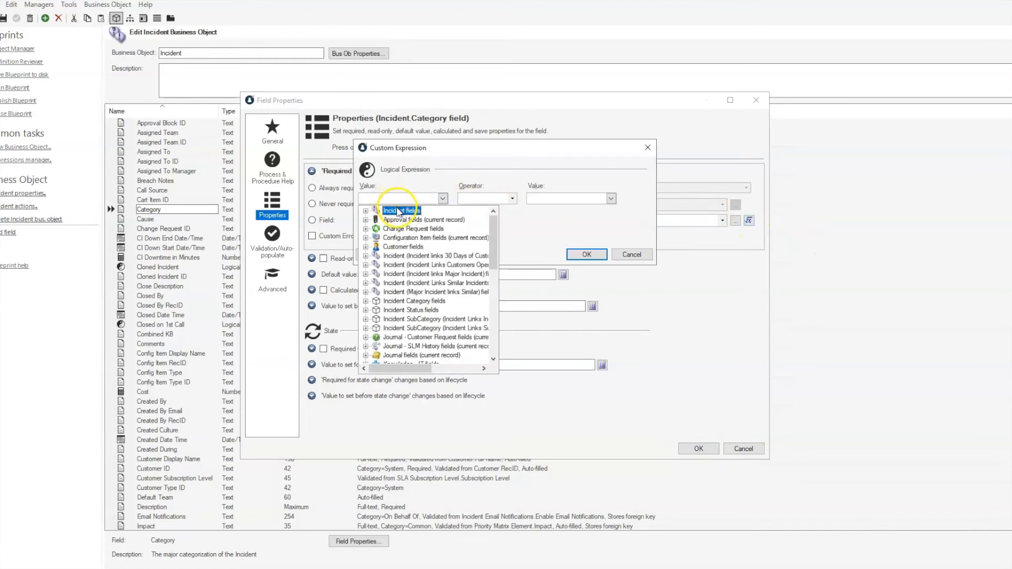
{"action": "left_click", "coordinate": [415, 239]}
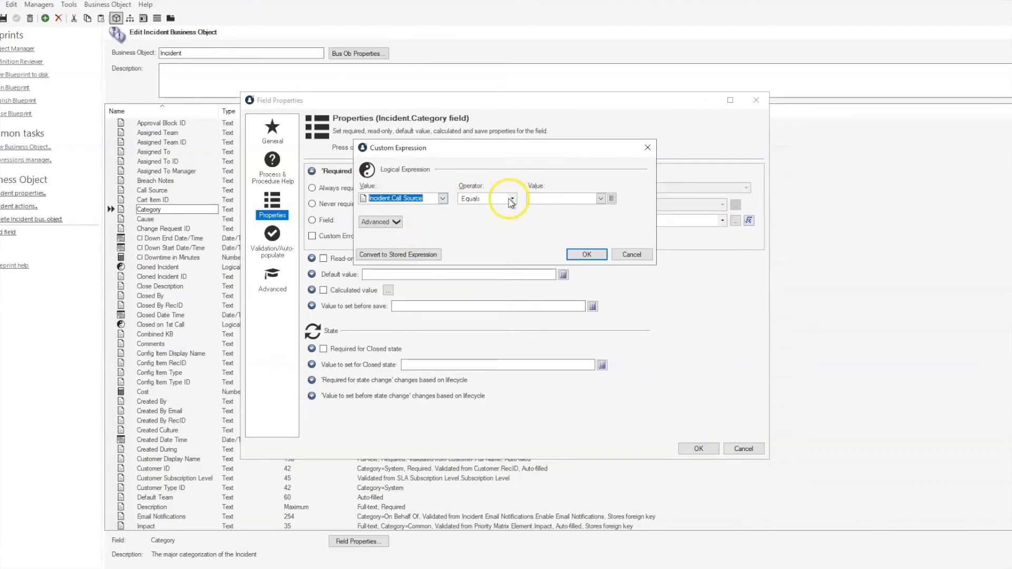
{"action": "left_click", "coordinate": [513, 199]}
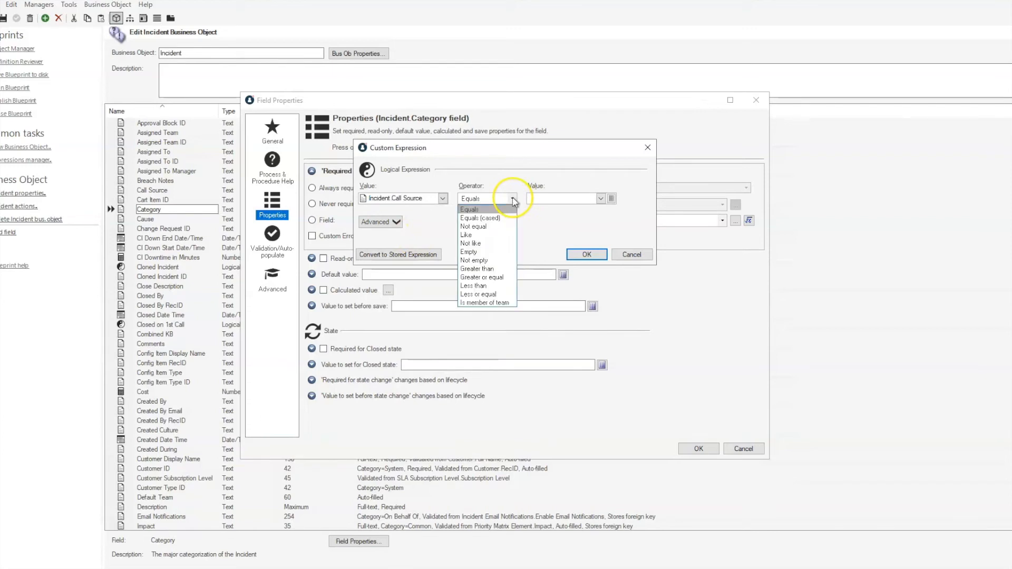
{"action": "left_click", "coordinate": [489, 228]}
{"action": "left_click", "coordinate": [611, 199]}
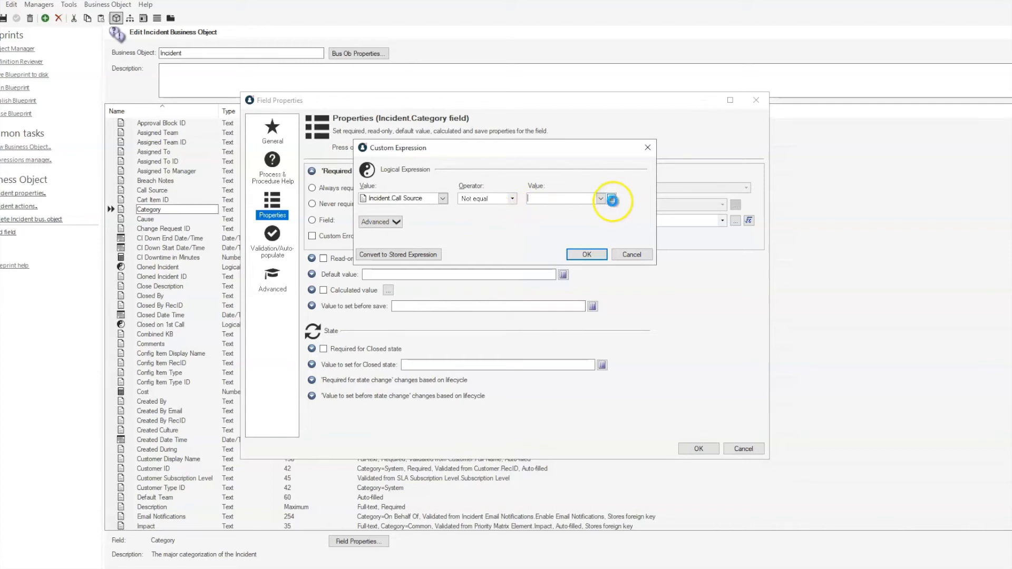
{"action": "left_click", "coordinate": [337, 224]}
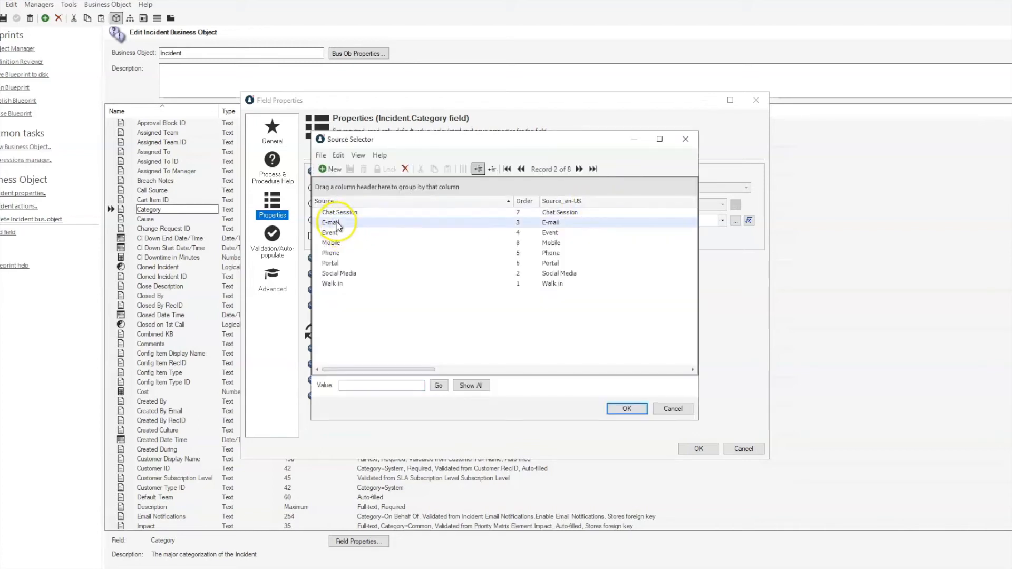
{"action": "left_click", "coordinate": [623, 409]}
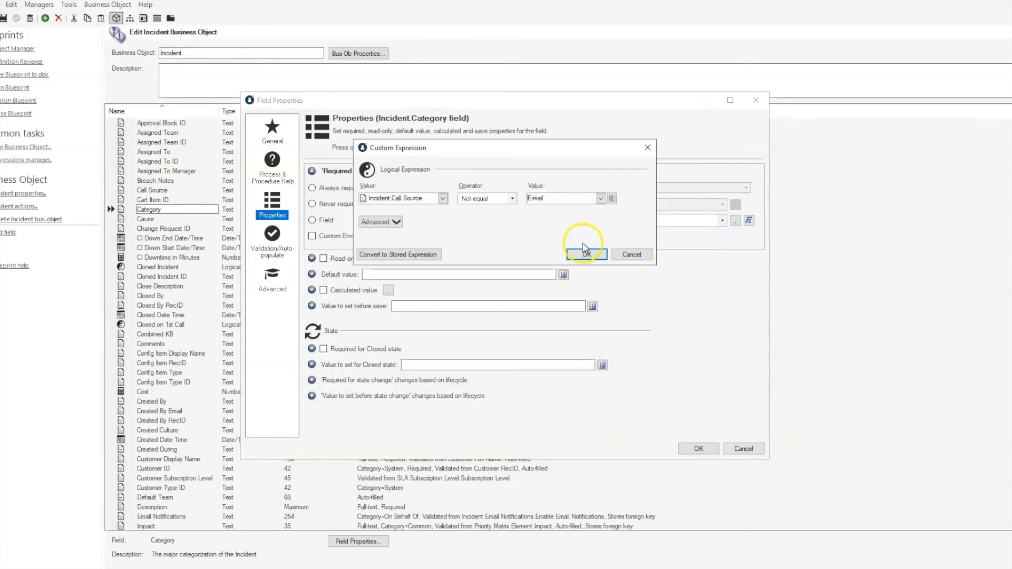
{"action": "left_click", "coordinate": [586, 252]}
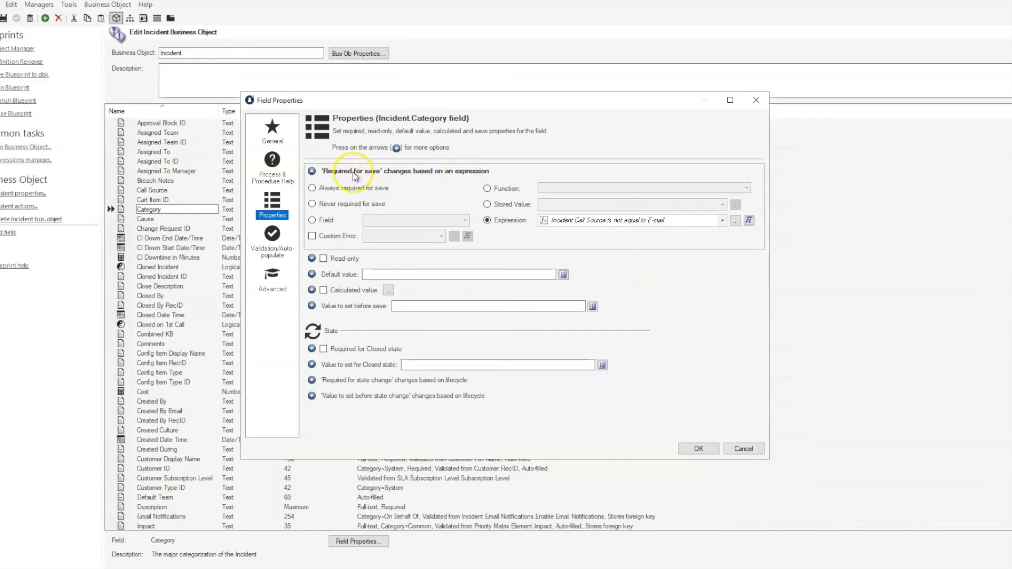
{"action": "left_click", "coordinate": [700, 449]}
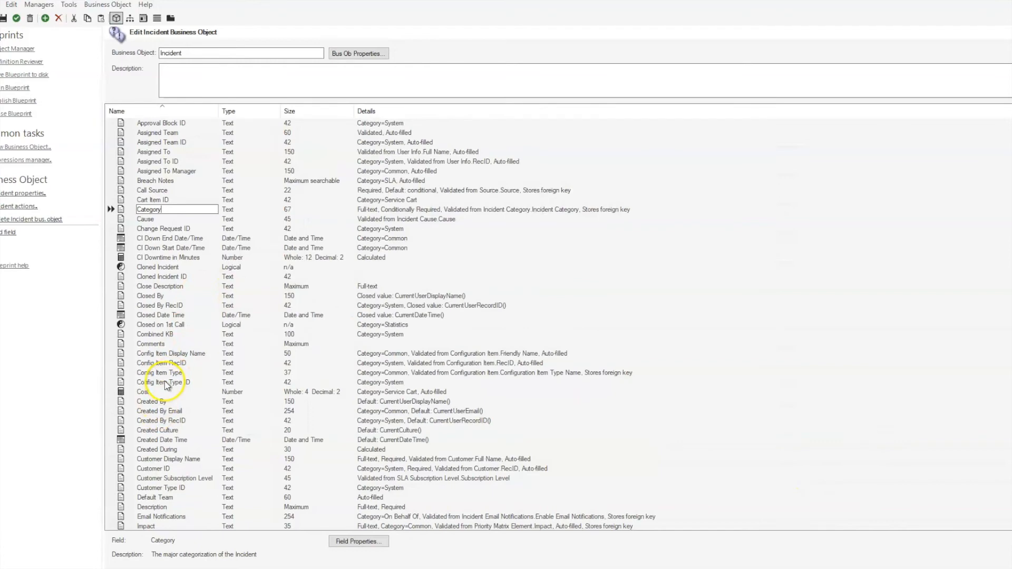
In the Service field's properties, make Required for save depend on an expression.
{"action": "scroll", "coordinate": [160, 393], "scroll_direction": "down", "scroll_amount": 3}
{"action": "scroll", "coordinate": [158, 393], "scroll_direction": "down", "scroll_amount": 8}
{"action": "scroll", "coordinate": [157, 396], "scroll_direction": "down", "scroll_amount": 12}
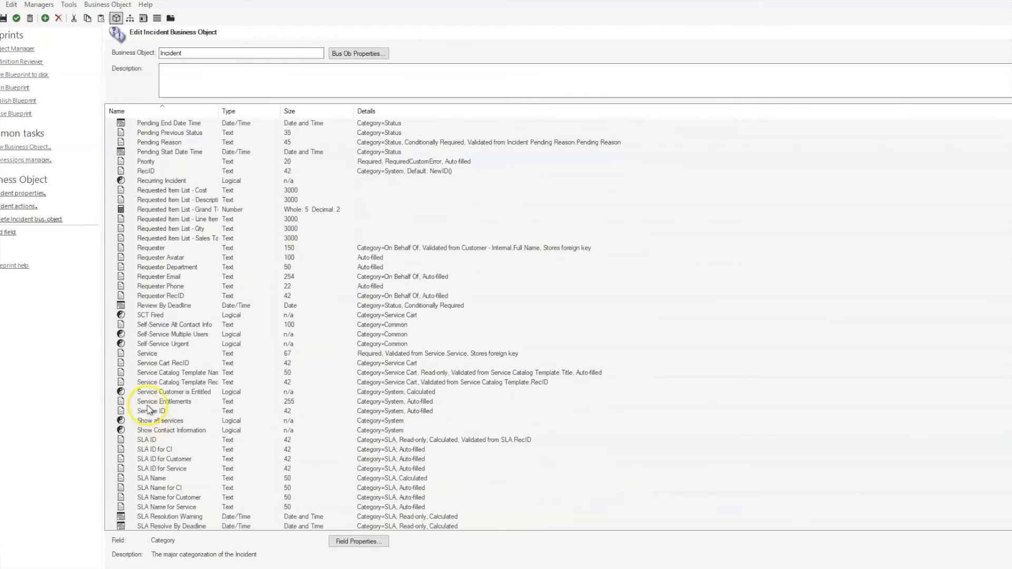
{"action": "double_click", "coordinate": [121, 352]}
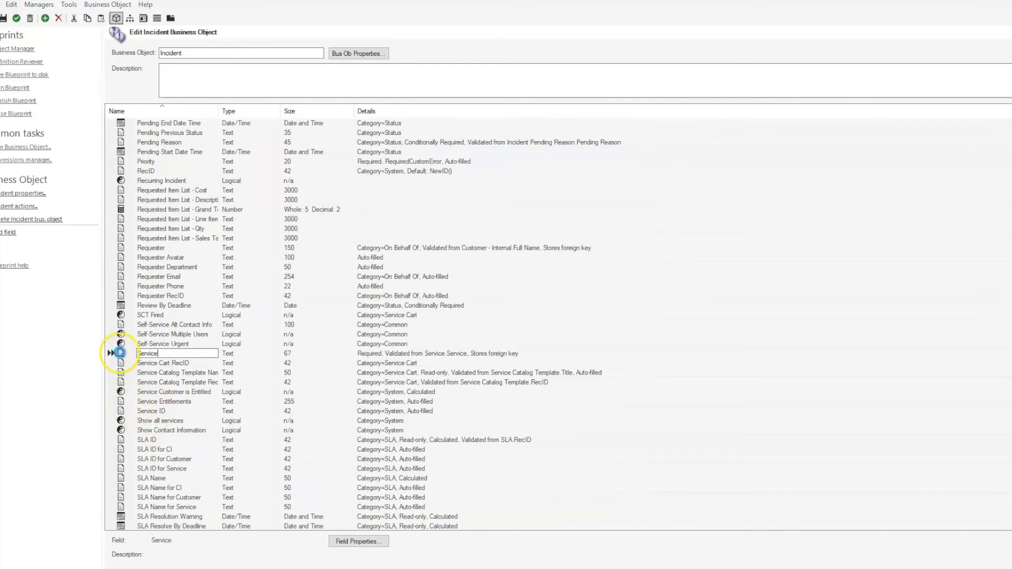
{"action": "left_click", "coordinate": [272, 203]}
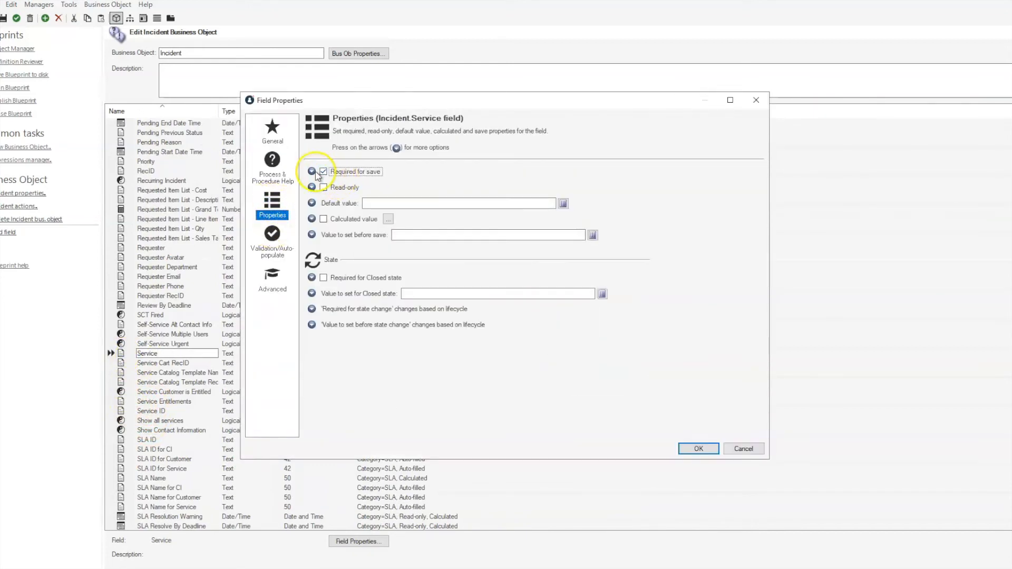
{"action": "left_click", "coordinate": [324, 171]}
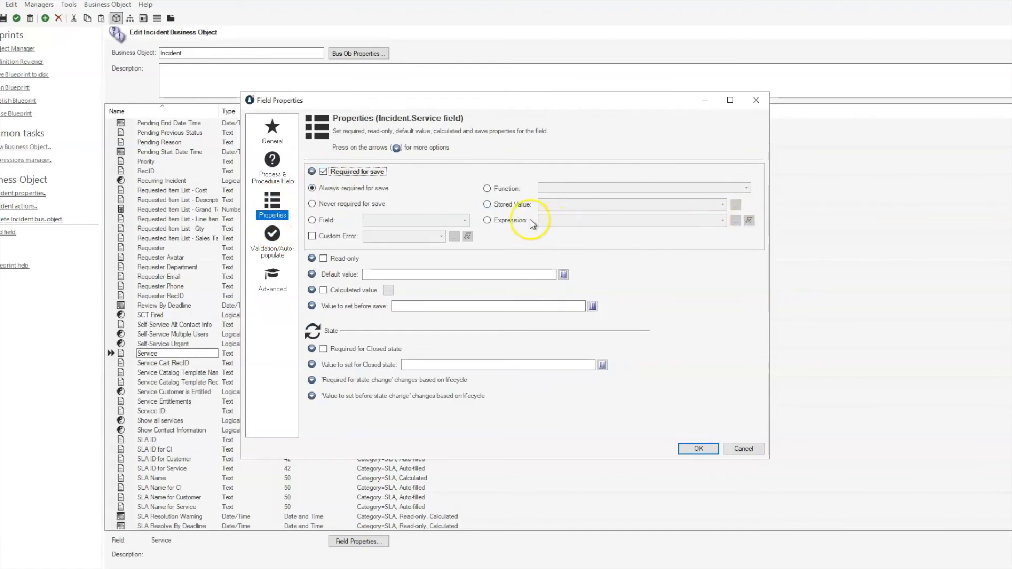
{"action": "left_click", "coordinate": [503, 220]}
Define the Service field's custom expression as Incident.Call Source Not equal E-mail and save the field properties.
{"action": "left_click", "coordinate": [754, 221]}
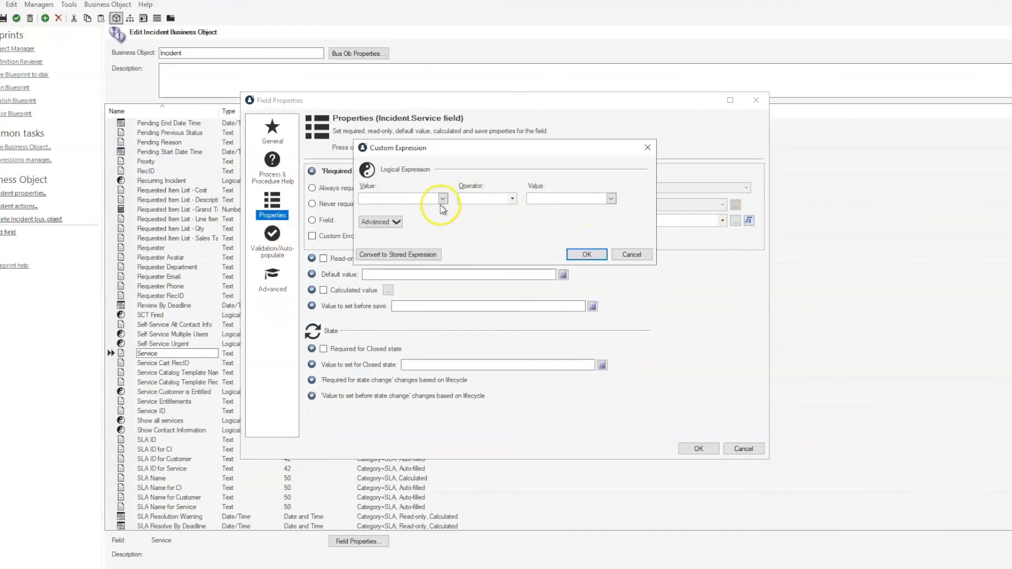
{"action": "left_click", "coordinate": [404, 200]}
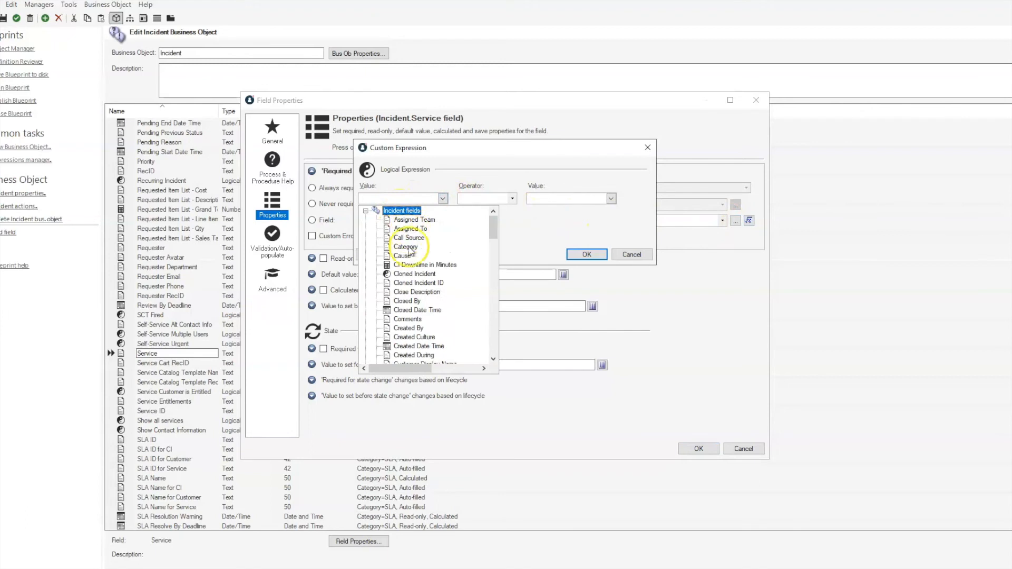
{"action": "left_click", "coordinate": [409, 239]}
{"action": "left_click", "coordinate": [507, 199]}
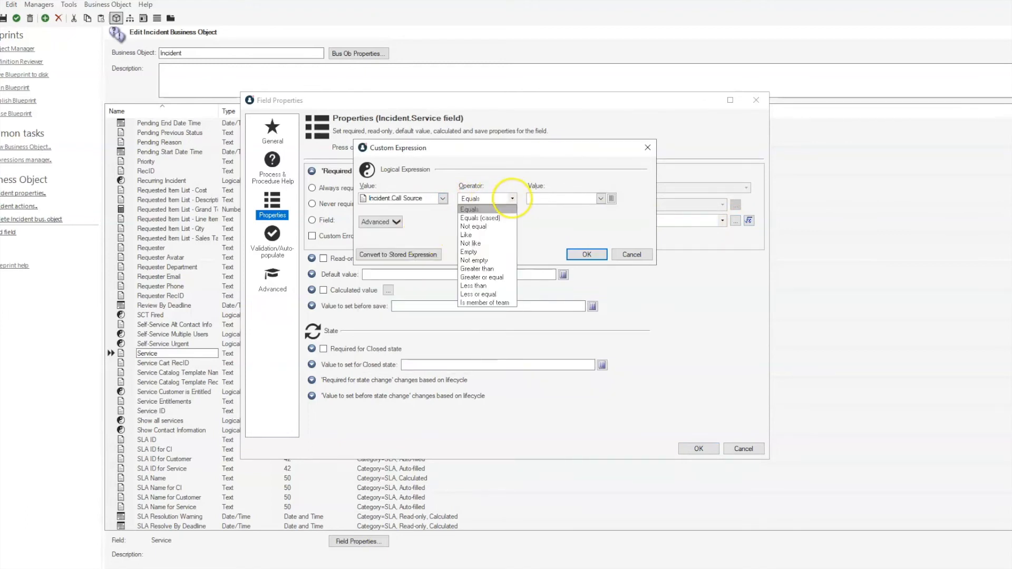
{"action": "left_click", "coordinate": [481, 236]}
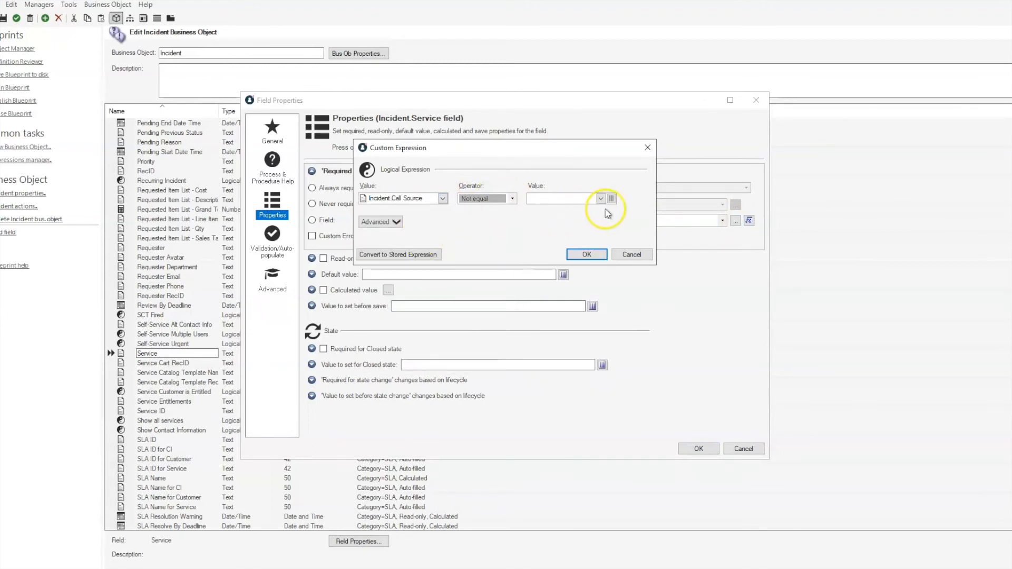
{"action": "left_click", "coordinate": [611, 199]}
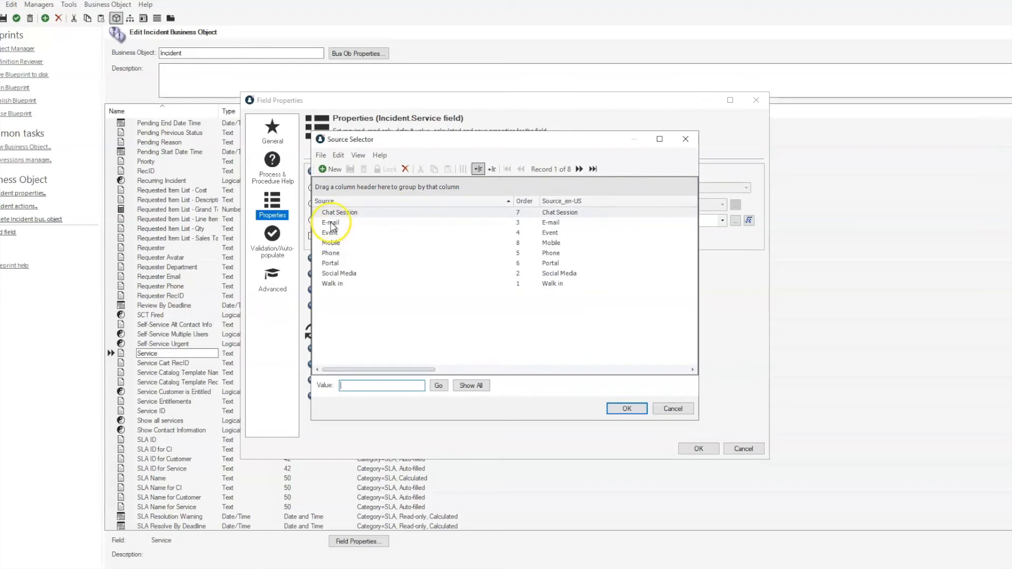
{"action": "double_click", "coordinate": [331, 222]}
{"action": "left_click", "coordinate": [585, 255]}
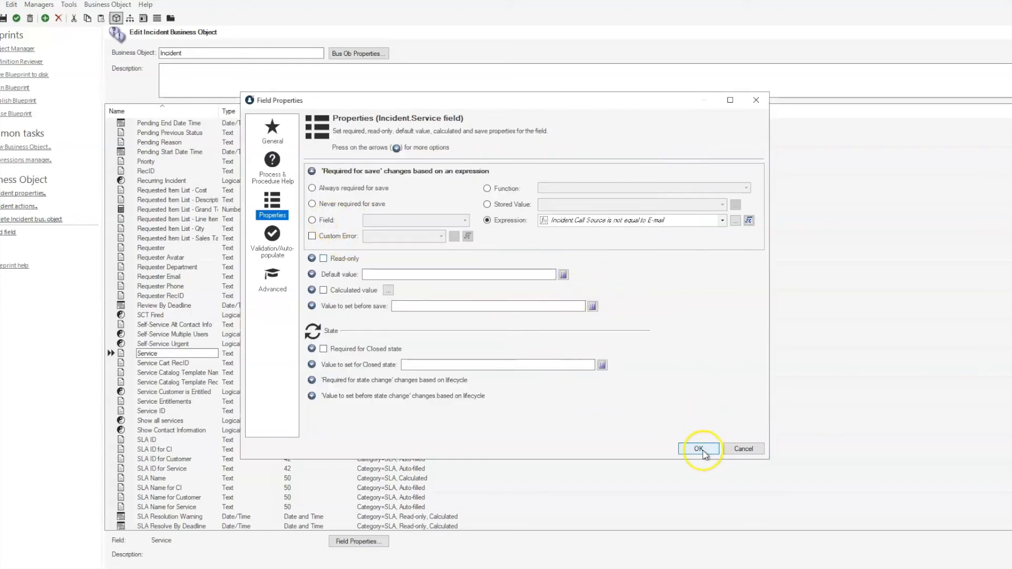
{"action": "key", "text": "Return"}
In the Smart Classify Search String field's properties, make Required for save depend on an expression.
{"action": "scroll", "coordinate": [174, 343], "scroll_direction": "down", "scroll_amount": 3}
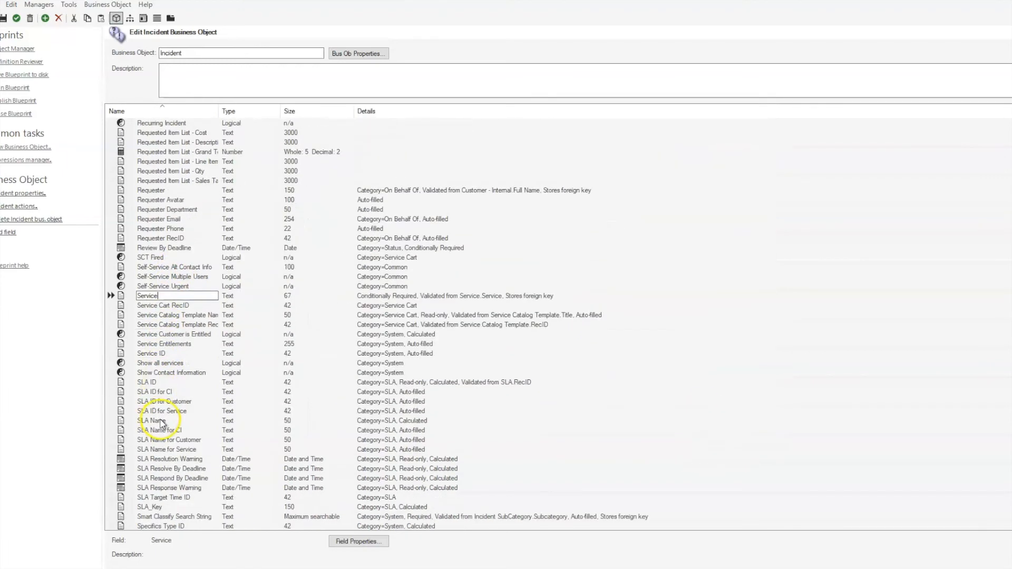
{"action": "scroll", "coordinate": [175, 342], "scroll_direction": "down", "scroll_amount": 2}
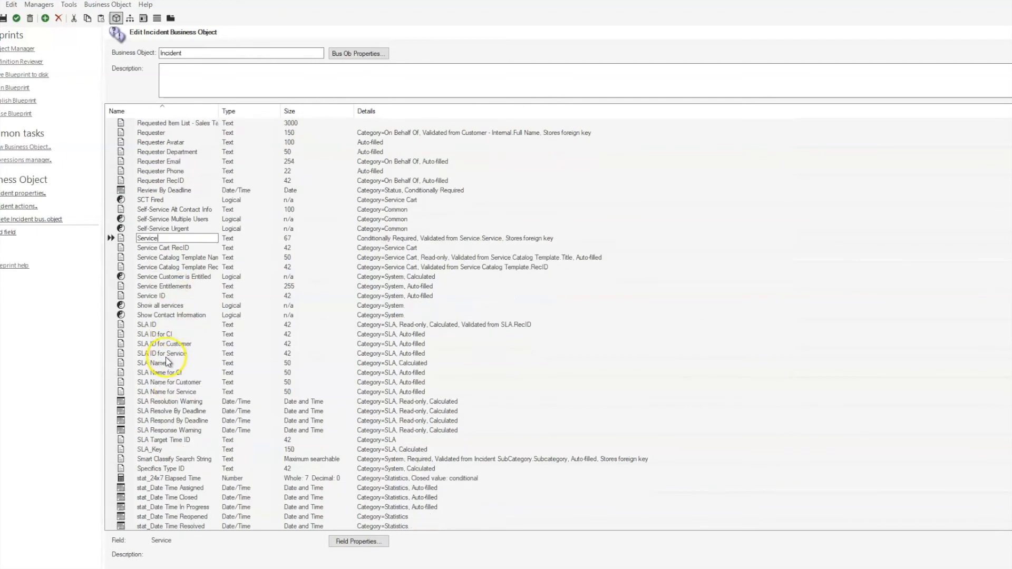
{"action": "scroll", "coordinate": [156, 348], "scroll_direction": "down", "scroll_amount": 5}
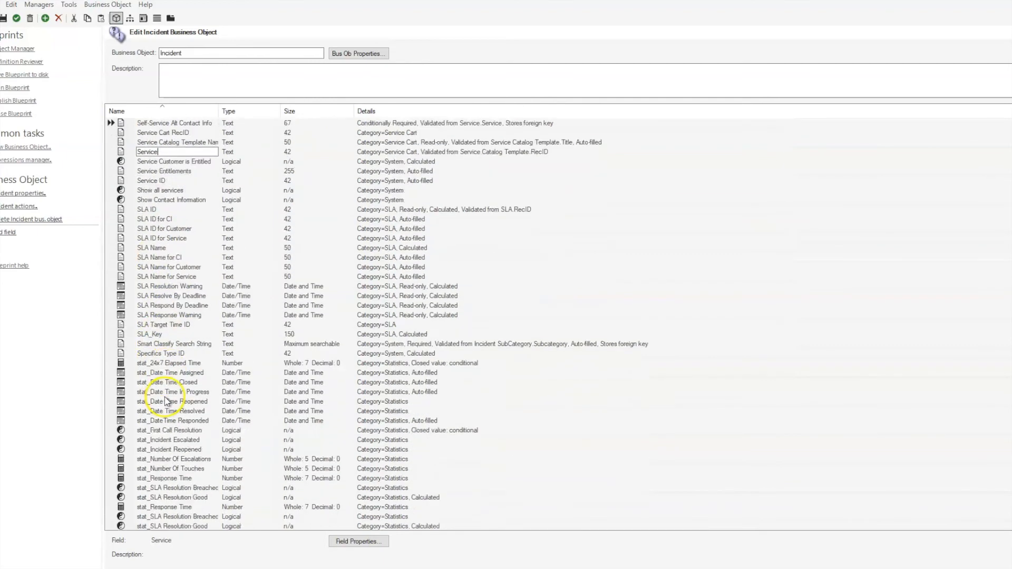
{"action": "double_click", "coordinate": [122, 288]}
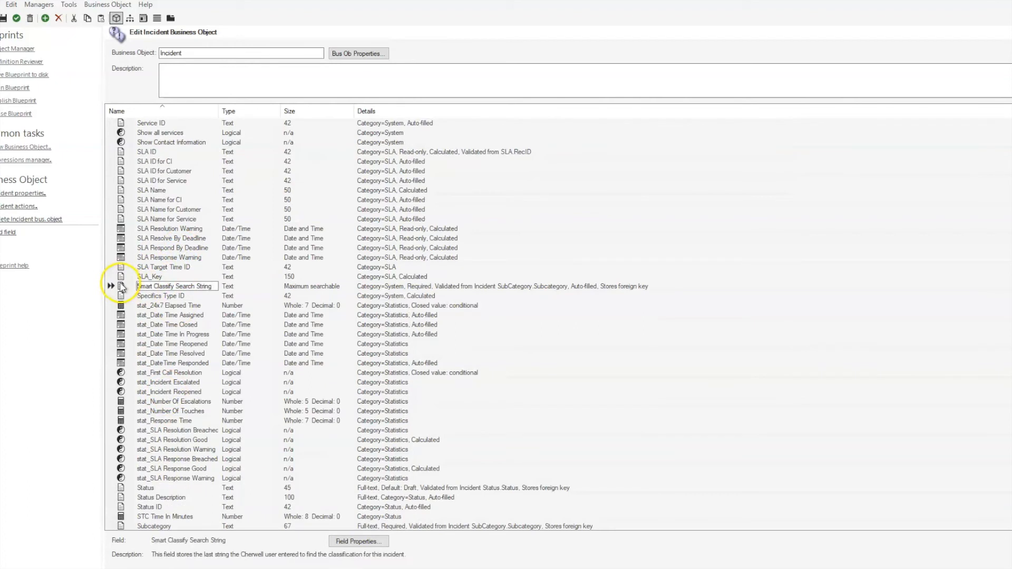
{"action": "left_click", "coordinate": [276, 203]}
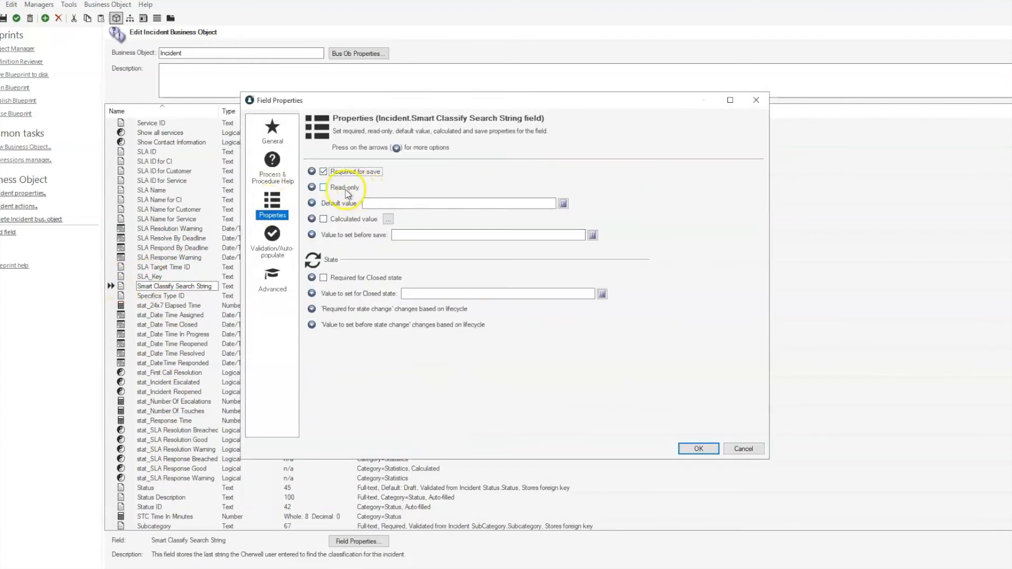
{"action": "left_click", "coordinate": [312, 171]}
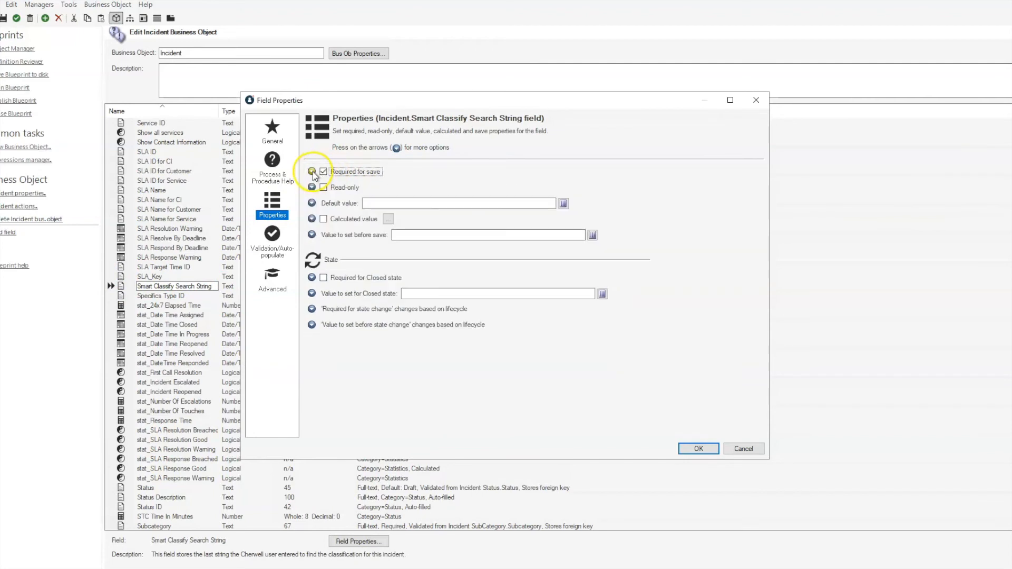
{"action": "left_click", "coordinate": [487, 220]}
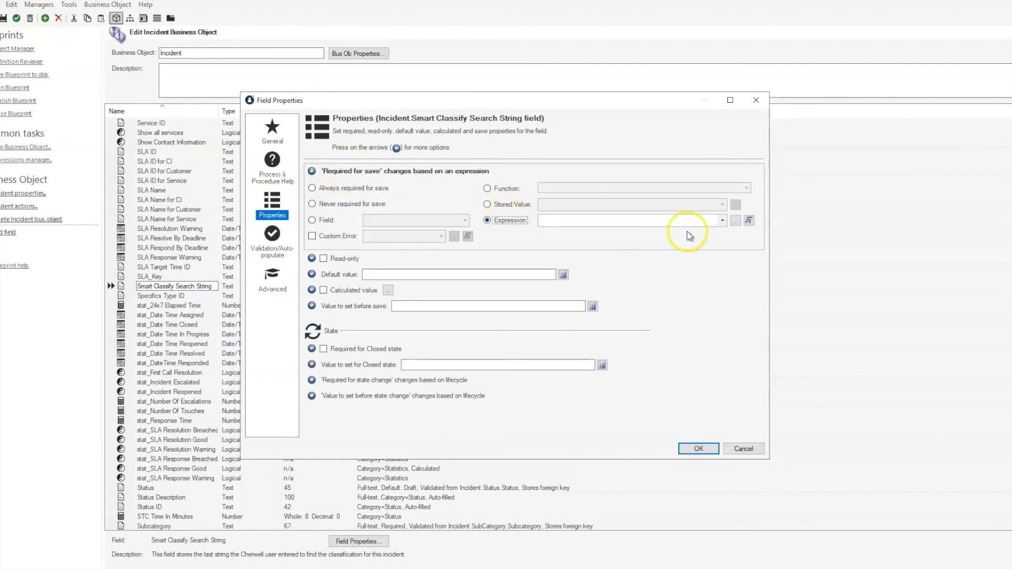
Define the Smart Classify Search String field's custom expression as Incident.Call Source Not equal E-mail and save the field properties.
{"action": "left_click", "coordinate": [749, 220]}
{"action": "left_click", "coordinate": [443, 199]}
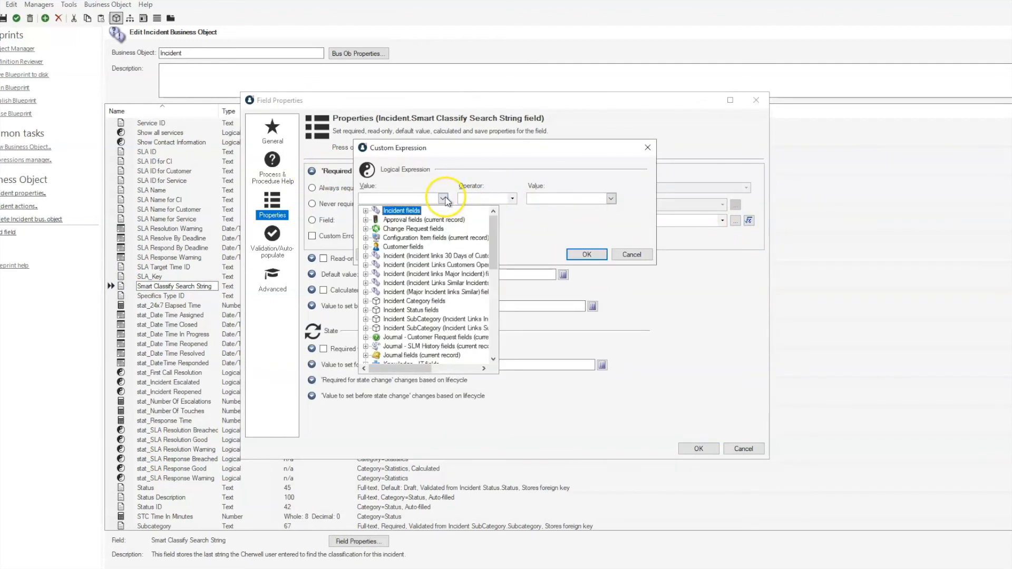
{"action": "double_click", "coordinate": [397, 211]}
{"action": "left_click", "coordinate": [404, 245]}
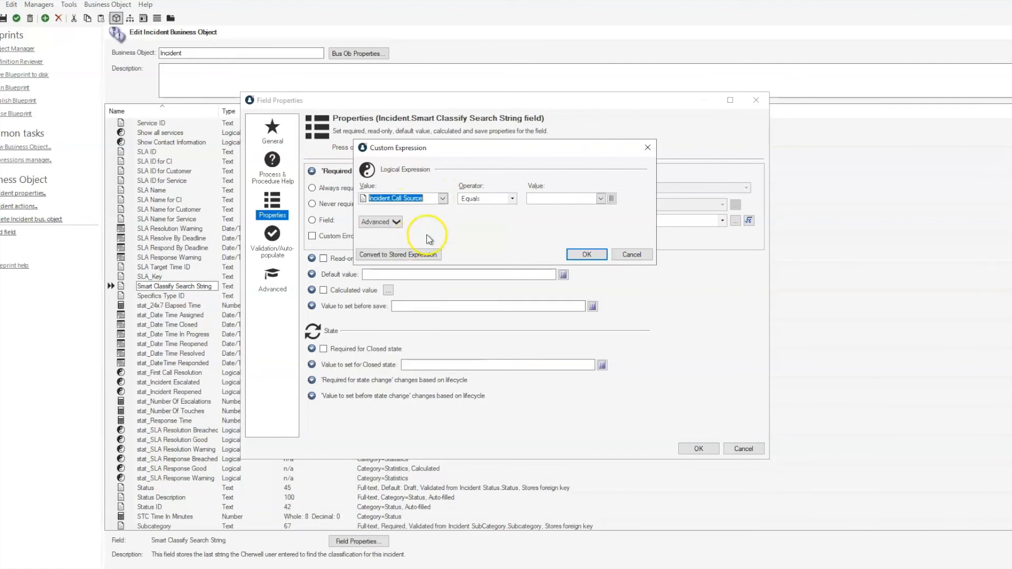
{"action": "left_click", "coordinate": [512, 199]}
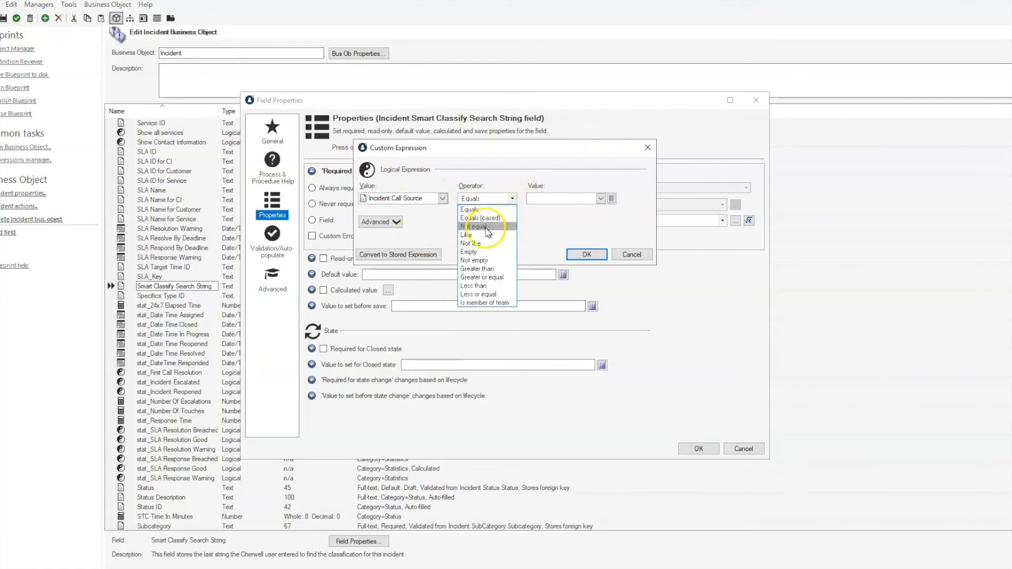
{"action": "left_click", "coordinate": [486, 215]}
{"action": "left_click", "coordinate": [610, 199]}
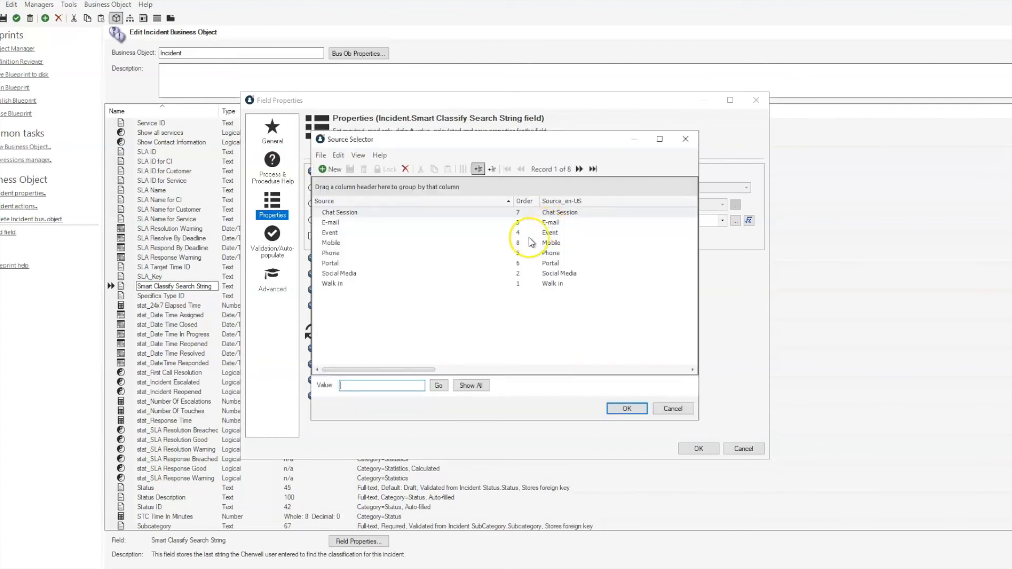
{"action": "double_click", "coordinate": [332, 222]}
{"action": "left_click", "coordinate": [587, 255]}
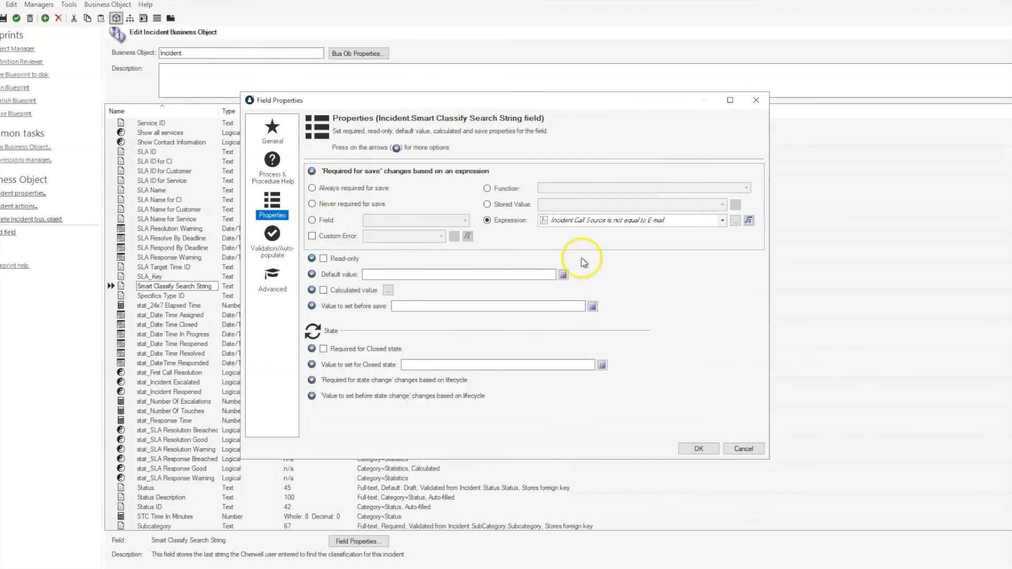
{"action": "key", "text": "Return"}
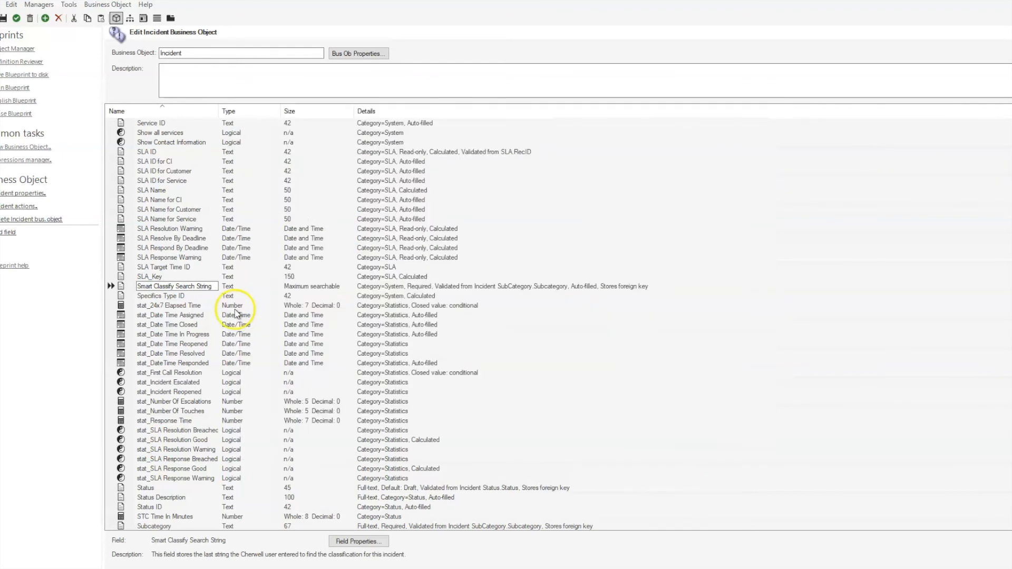
In the Subcategory field's properties, make Required for save depend on an expression.
{"action": "scroll", "coordinate": [175, 369], "scroll_direction": "down", "scroll_amount": 4}
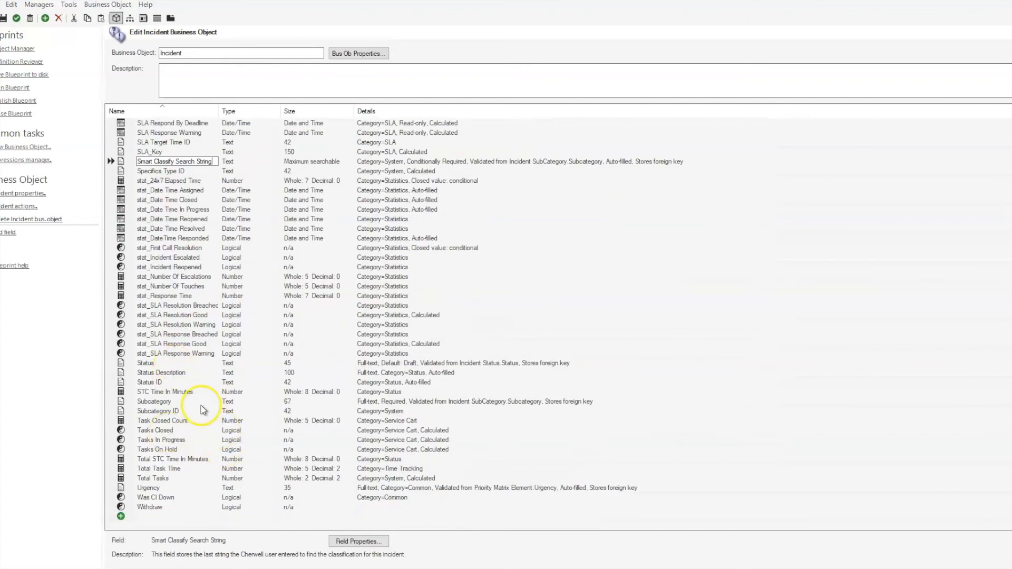
{"action": "left_click", "coordinate": [121, 402]}
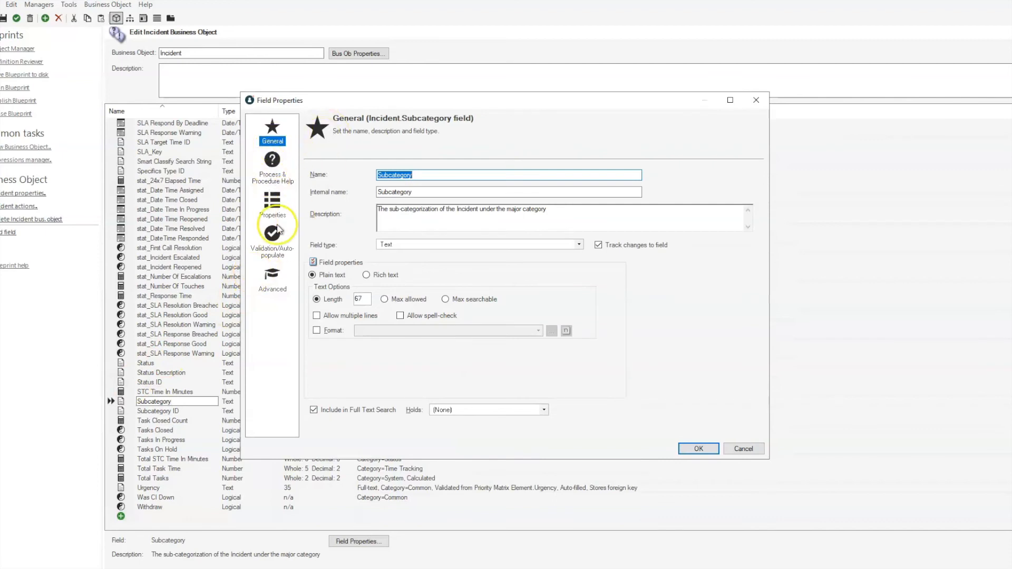
{"action": "left_click", "coordinate": [272, 203]}
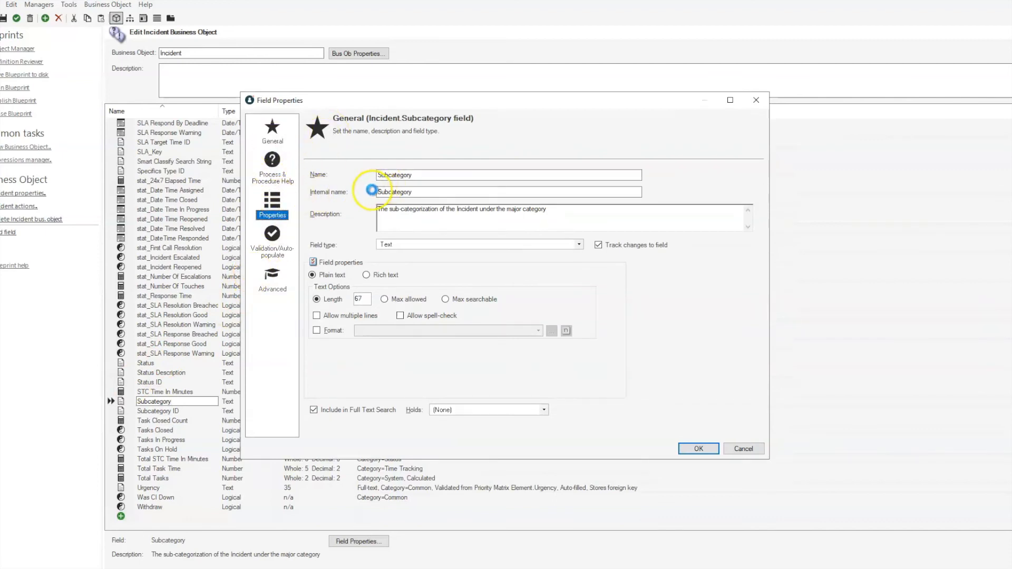
{"action": "left_click", "coordinate": [321, 173]}
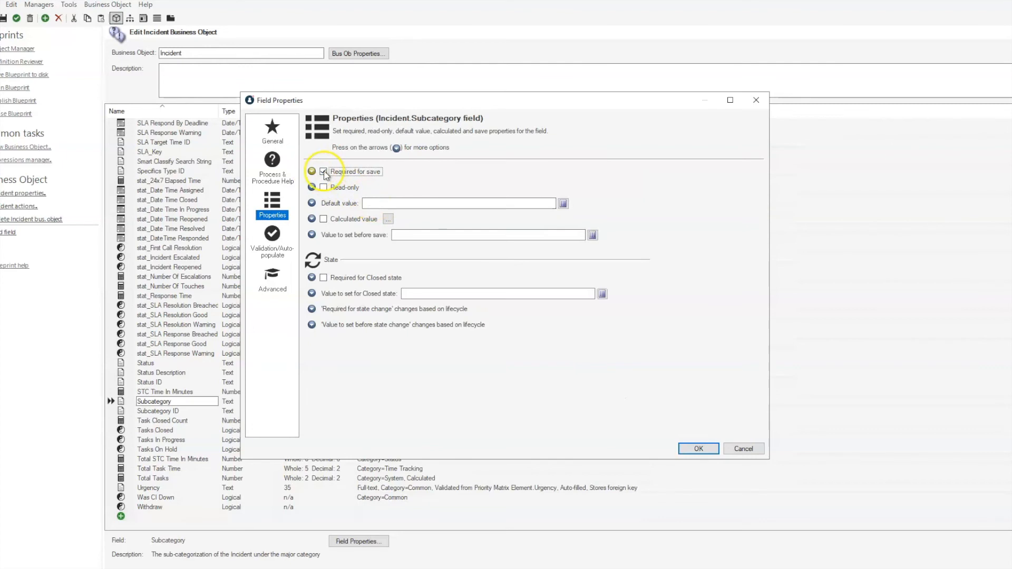
{"action": "left_click", "coordinate": [312, 172]}
{"action": "left_click", "coordinate": [488, 220]}
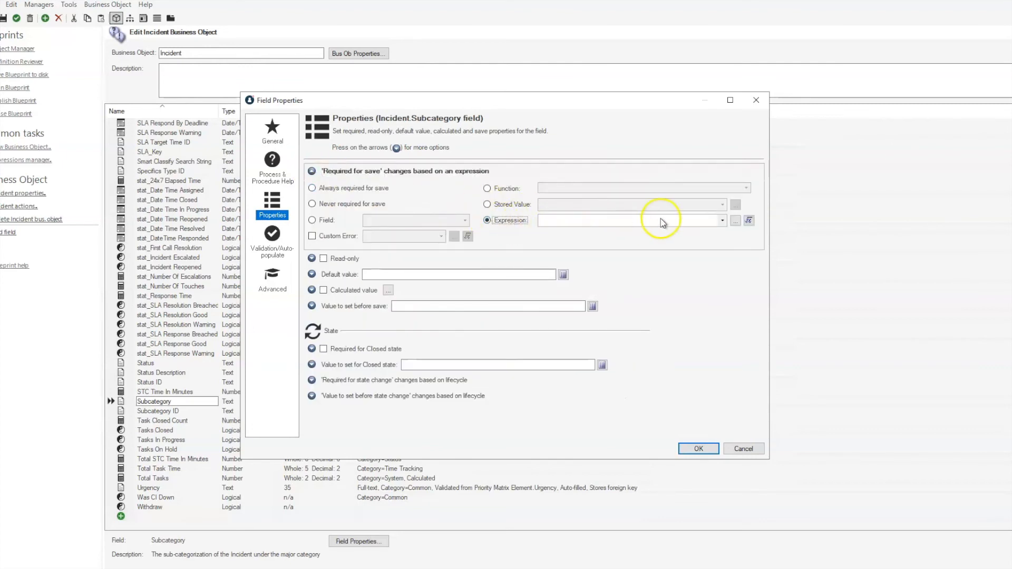
Define the Subcategory field's custom expression as Incident.Call Source Not equal E-mail and save the field properties.
{"action": "left_click", "coordinate": [749, 221]}
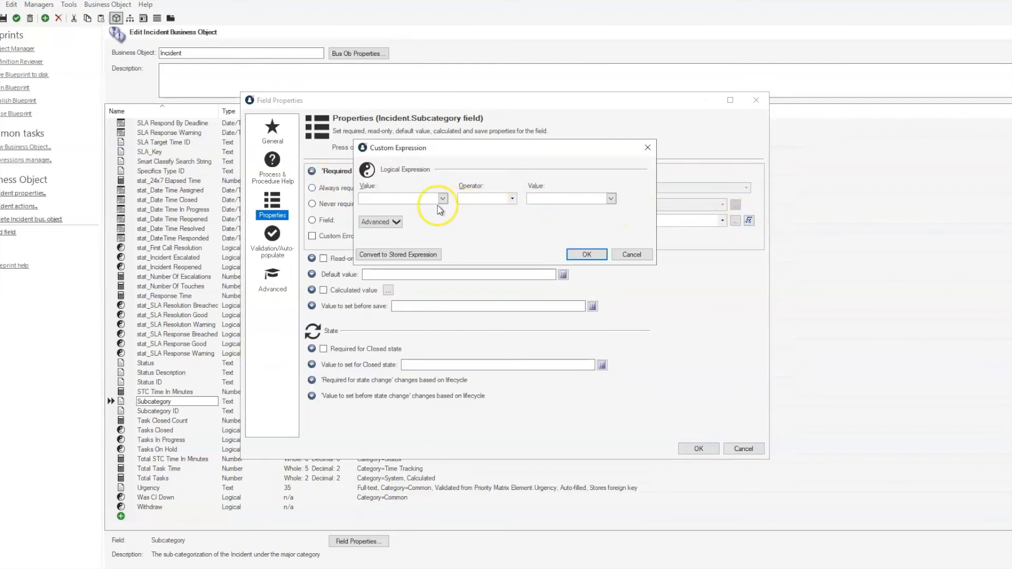
{"action": "left_click", "coordinate": [443, 199]}
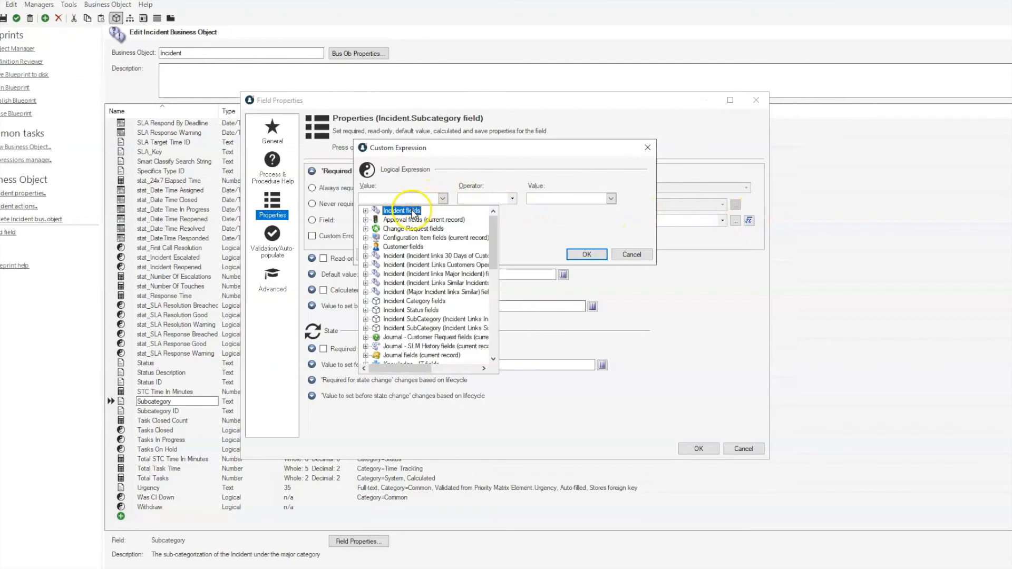
{"action": "double_click", "coordinate": [409, 210]}
{"action": "left_click", "coordinate": [415, 239]}
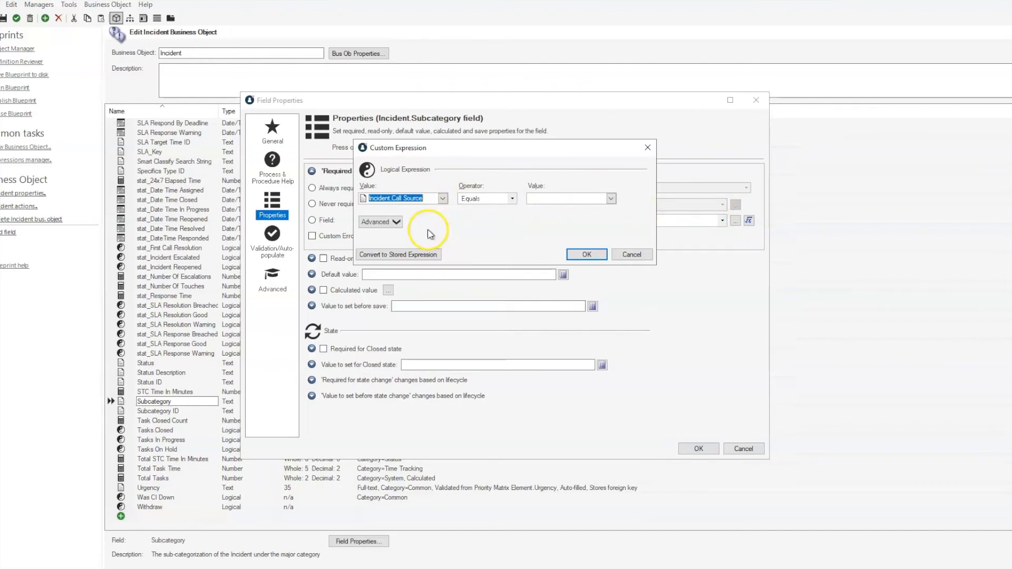
{"action": "left_click", "coordinate": [512, 199]}
{"action": "left_click", "coordinate": [479, 218]}
{"action": "left_click", "coordinate": [513, 199]}
{"action": "left_click", "coordinate": [473, 226]}
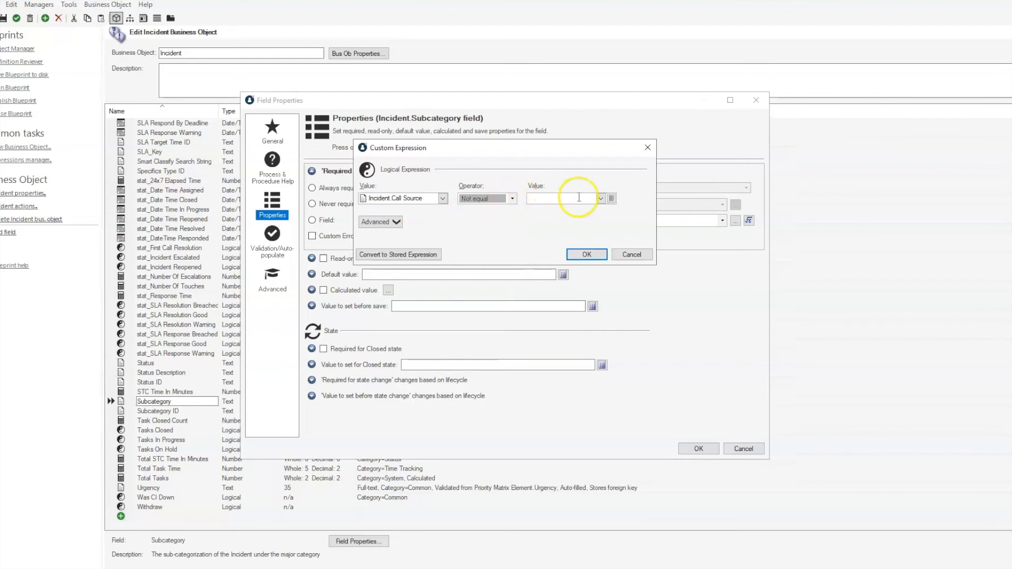
{"action": "left_click", "coordinate": [611, 198]}
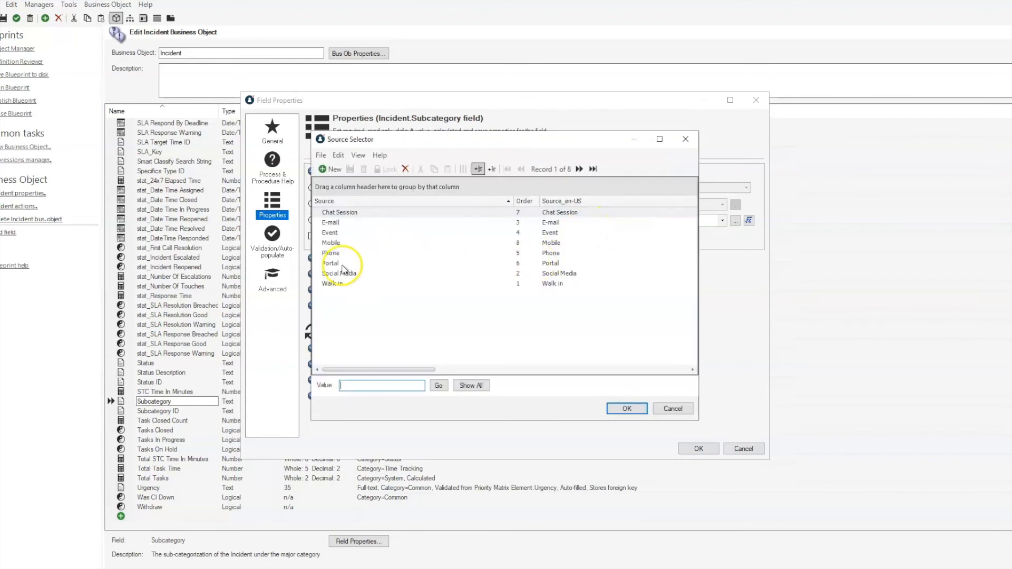
{"action": "double_click", "coordinate": [330, 222]}
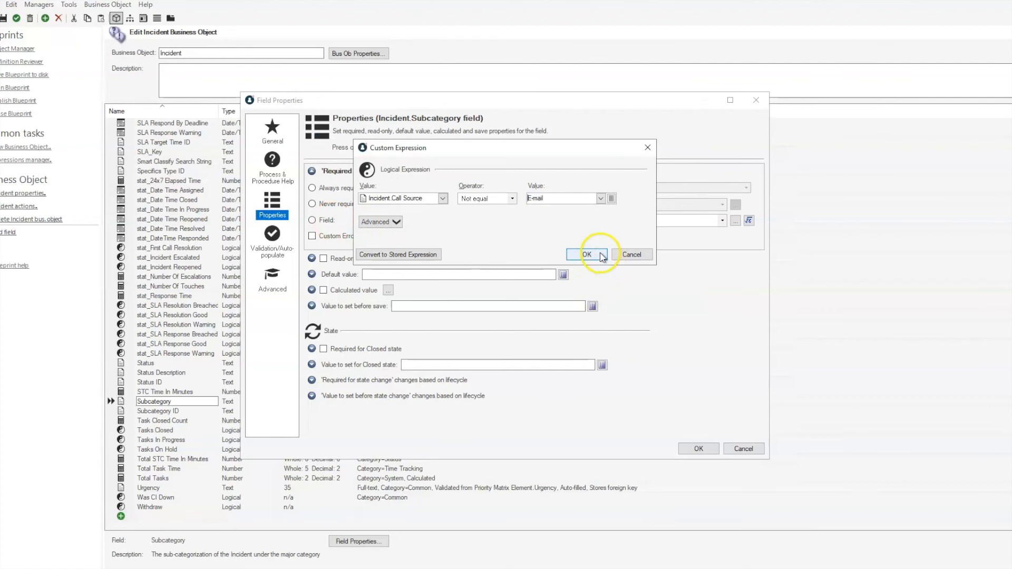
{"action": "left_click", "coordinate": [601, 256]}
{"action": "key", "text": "Return"}
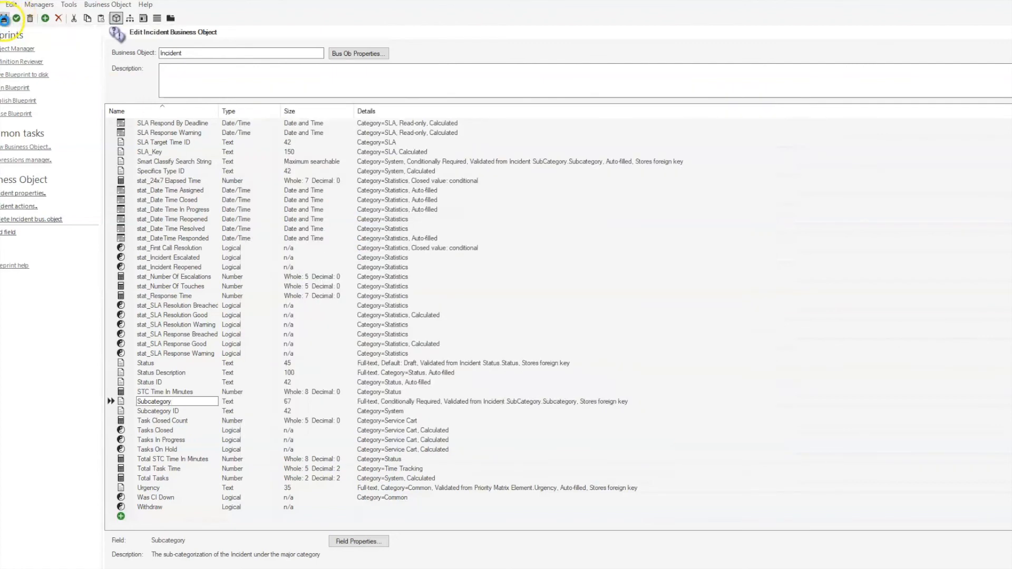
Save the Blueprint to disk as 20210421_0724_YouTubeVid_KAAvailableOnNotLoggedInPortal.
{"action": "left_click", "coordinate": [4, 18]}
{"action": "left_click", "coordinate": [315, 76]}
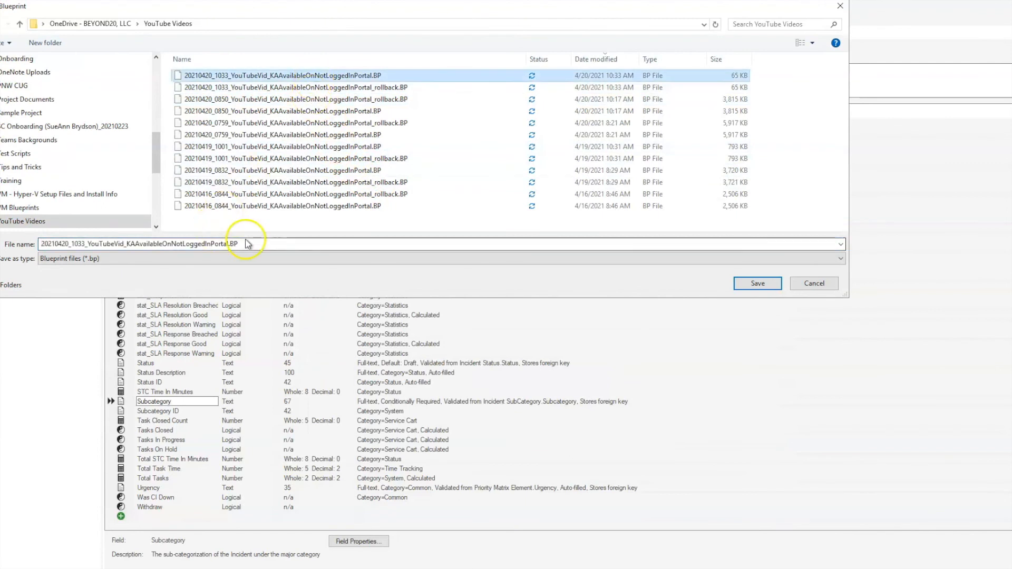
{"action": "key", "text": "Return"}
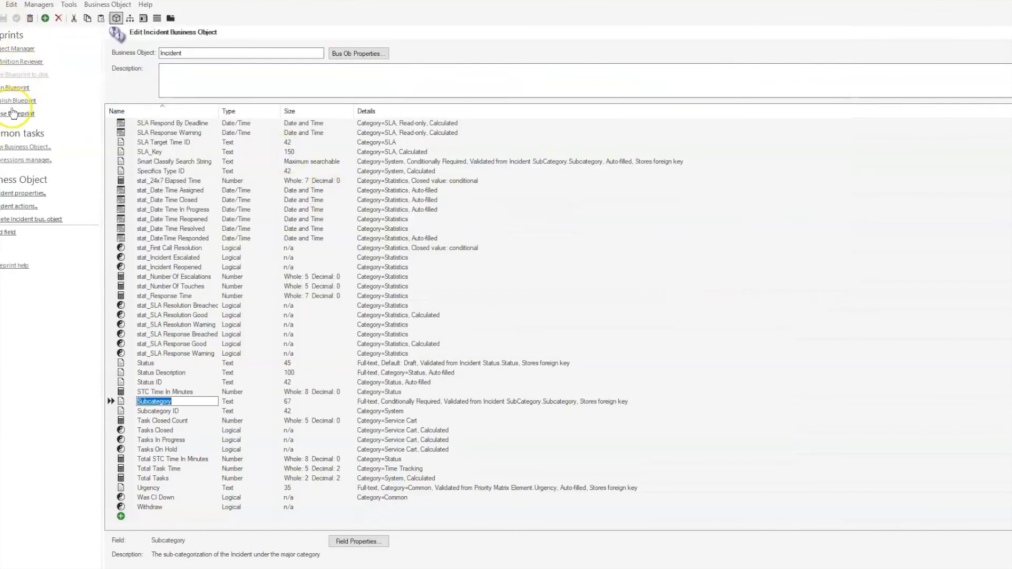
Publish the Blueprint to the live system with Ignore Conflicts set, keeping the other publishing options.
{"action": "left_click", "coordinate": [18, 100]}
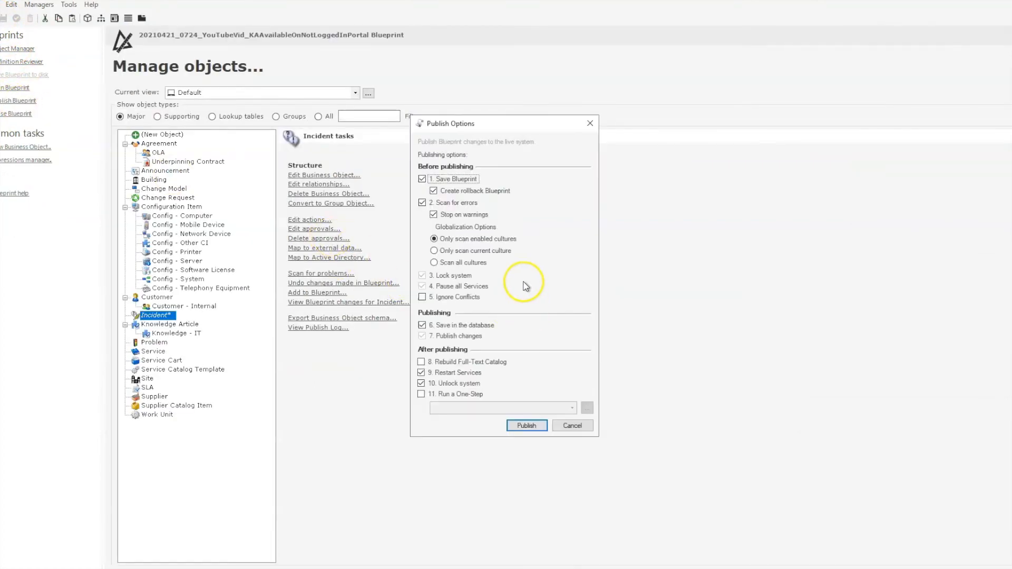
{"action": "left_click", "coordinate": [456, 296]}
{"action": "left_click", "coordinate": [527, 425]}
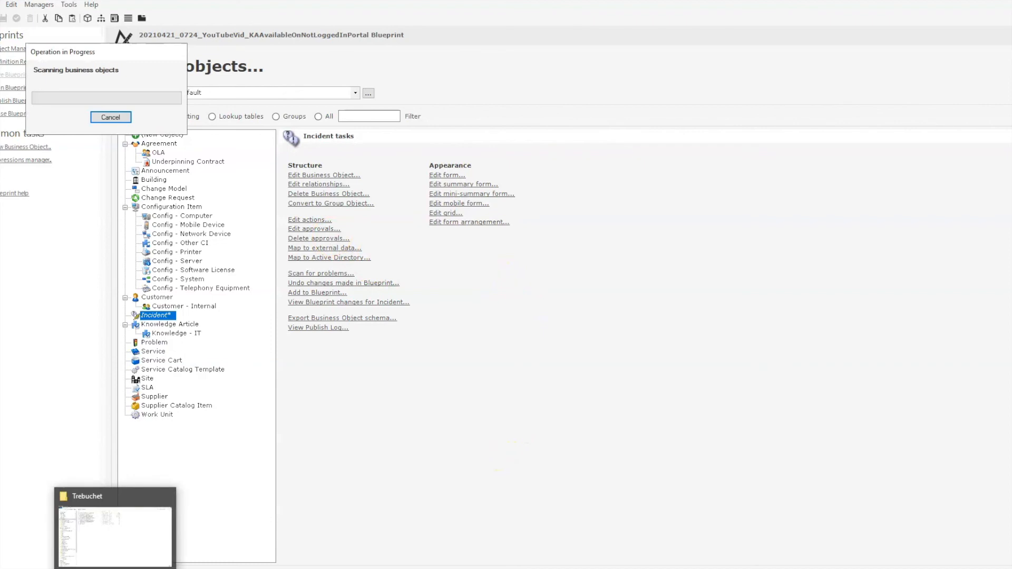
{"action": "left_click", "coordinate": [625, 293]}
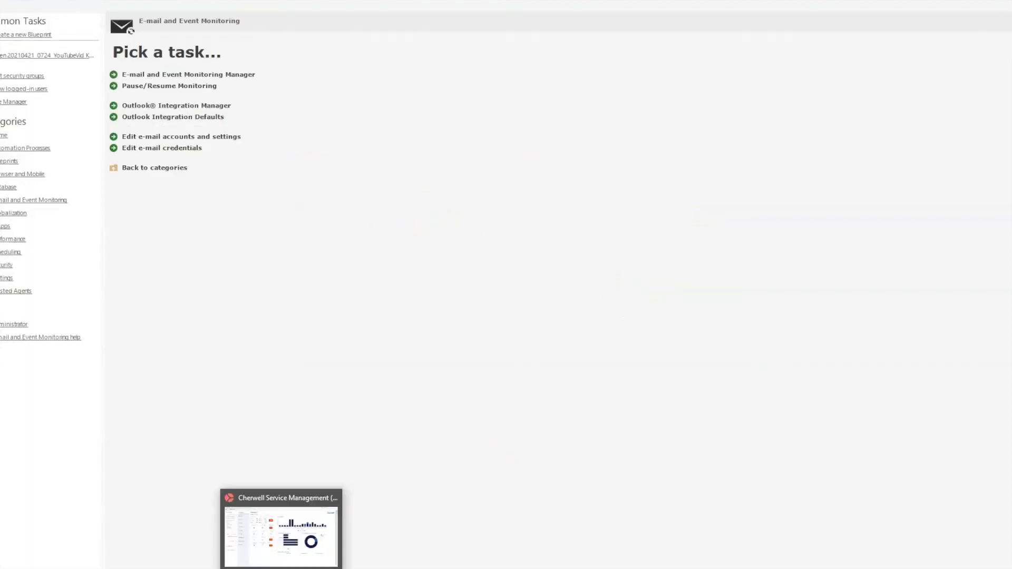
Switch to the Cherwell Service Management client, list all incidents with an empty quick search, and open the one created 4/21/2021 7:24 AM.
{"action": "left_click", "coordinate": [288, 539]}
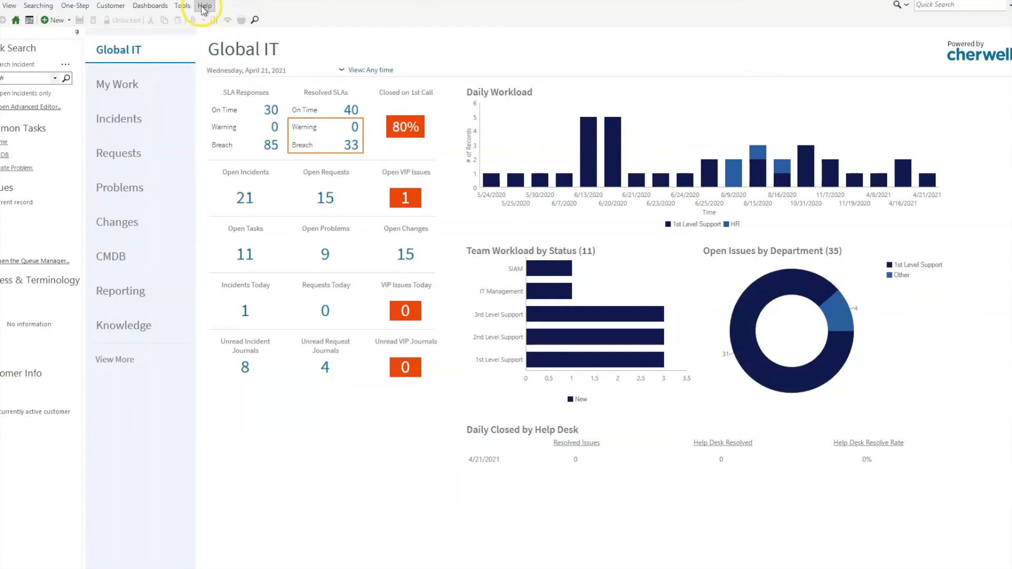
{"action": "left_click", "coordinate": [200, 6]}
{"action": "left_click", "coordinate": [220, 33]}
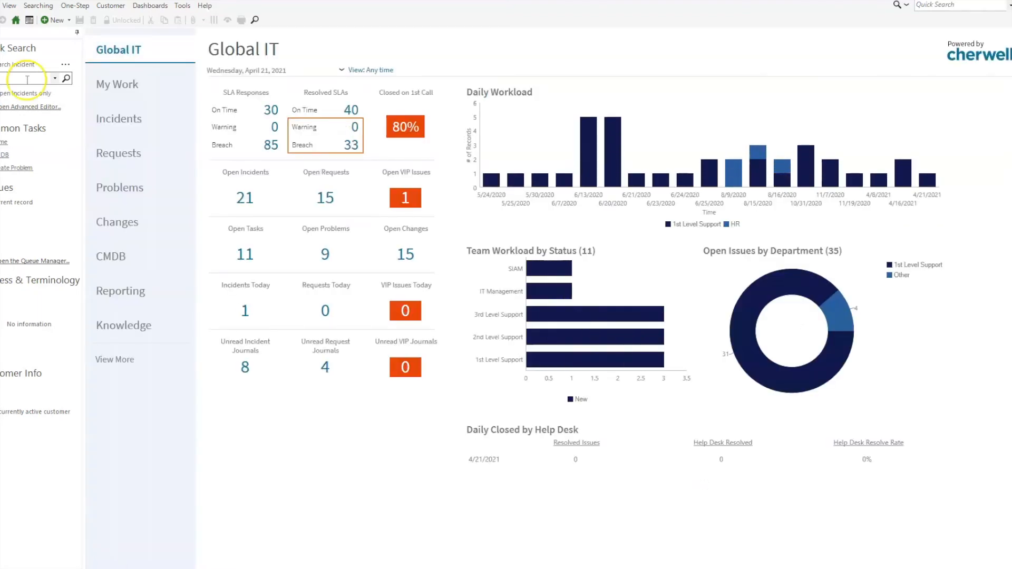
{"action": "key", "text": "Return"}
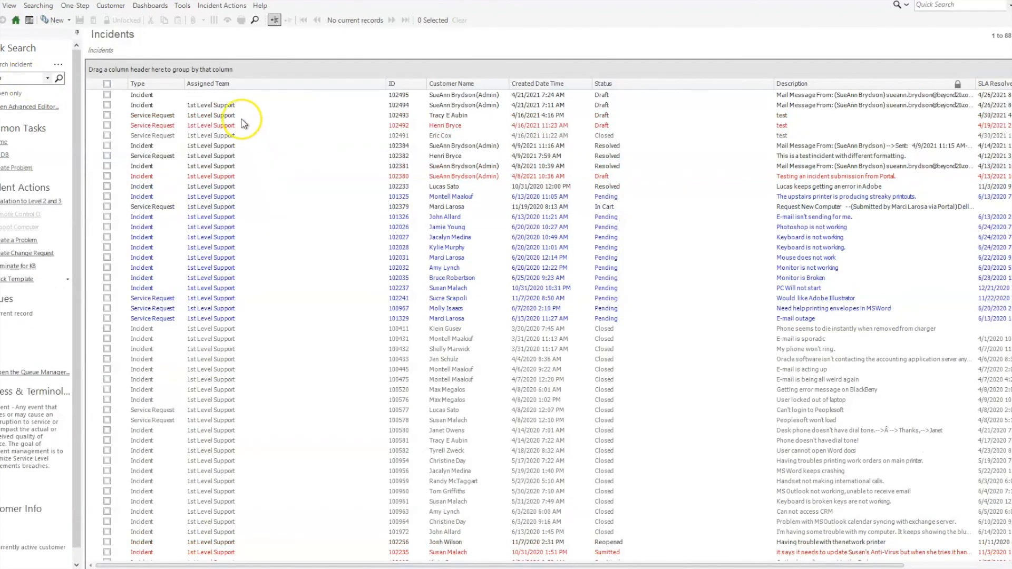
{"action": "left_click", "coordinate": [144, 96]}
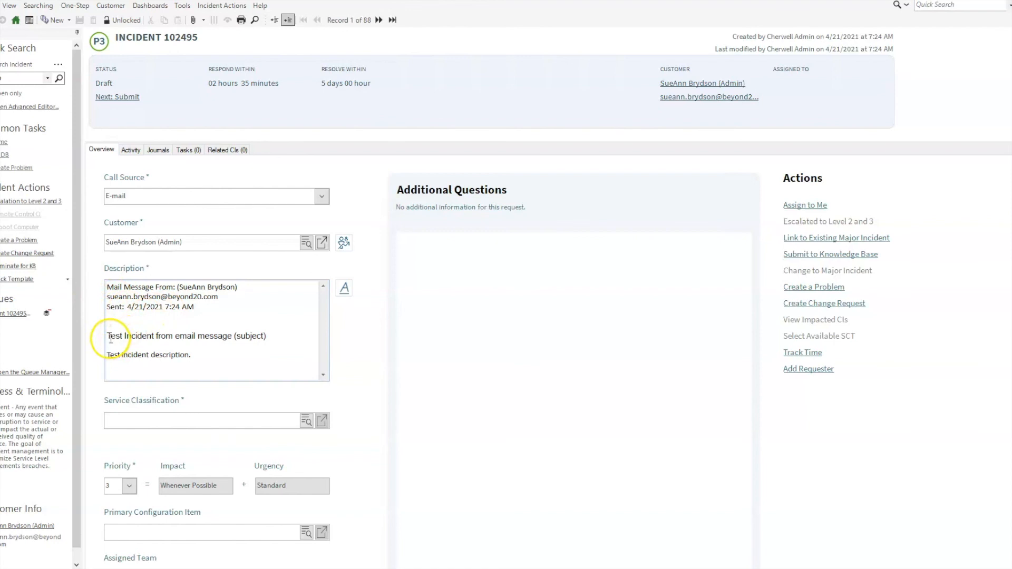
Examine the e-mail subject and body text in the incident's Description, and check its Service Classification and remaining fields.
{"action": "left_click_drag", "start_coordinate": [107, 336], "coordinate": [305, 338]}
{"action": "left_click_drag", "start_coordinate": [207, 356], "coordinate": [106, 354]}
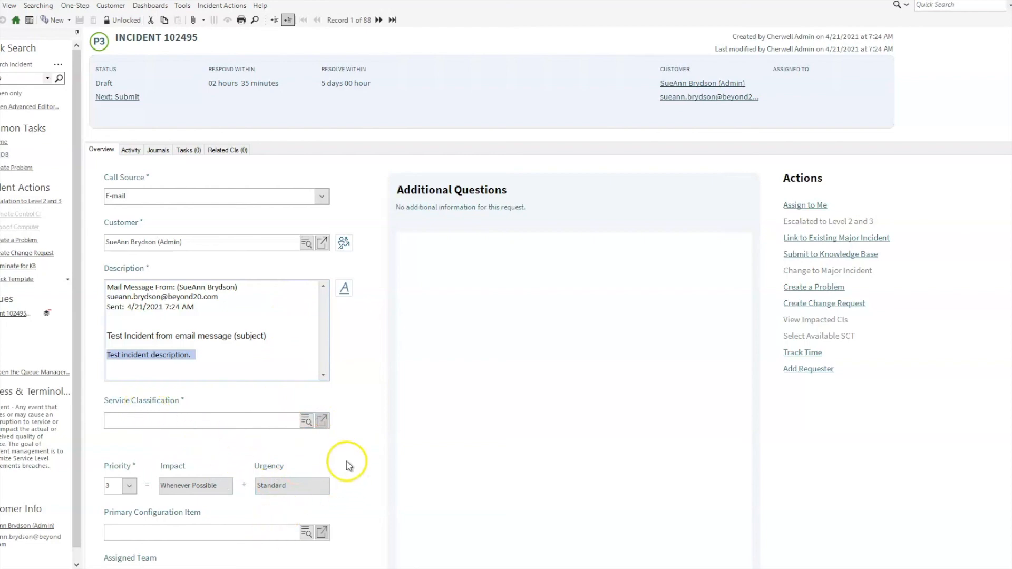
{"action": "scroll", "coordinate": [346, 464], "scroll_direction": "down", "scroll_amount": 5}
{"action": "scroll", "coordinate": [346, 464], "scroll_direction": "up", "scroll_amount": 5}
{"action": "left_click", "coordinate": [344, 449]}
{"action": "left_click", "coordinate": [348, 444]}
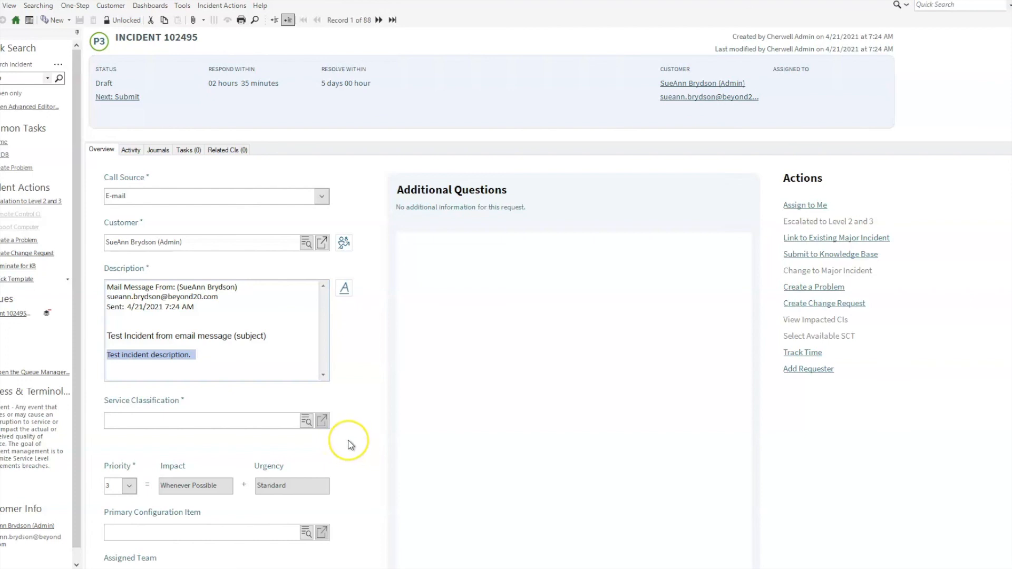